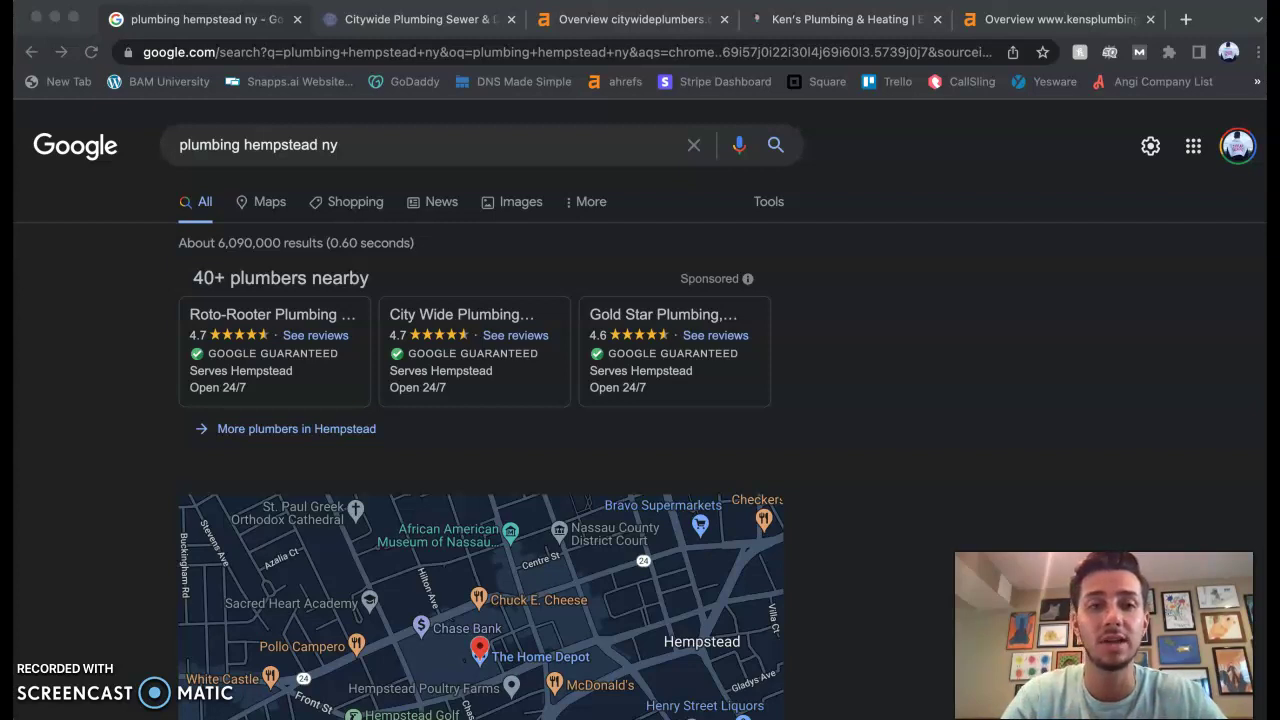
Switch to the open Citywide Plumbing website and review its homepage from the service regions up to the main banner.
click(881, 430)
click(428, 19)
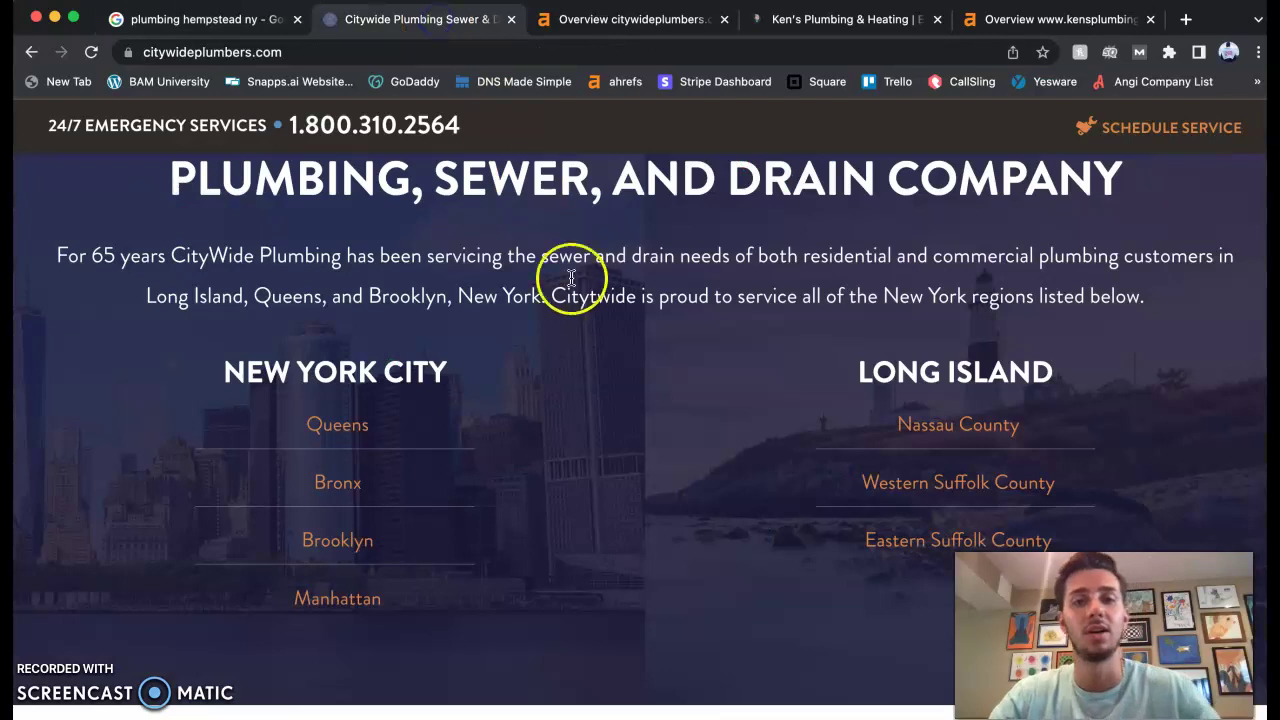
scroll(580, 296, up, 3)
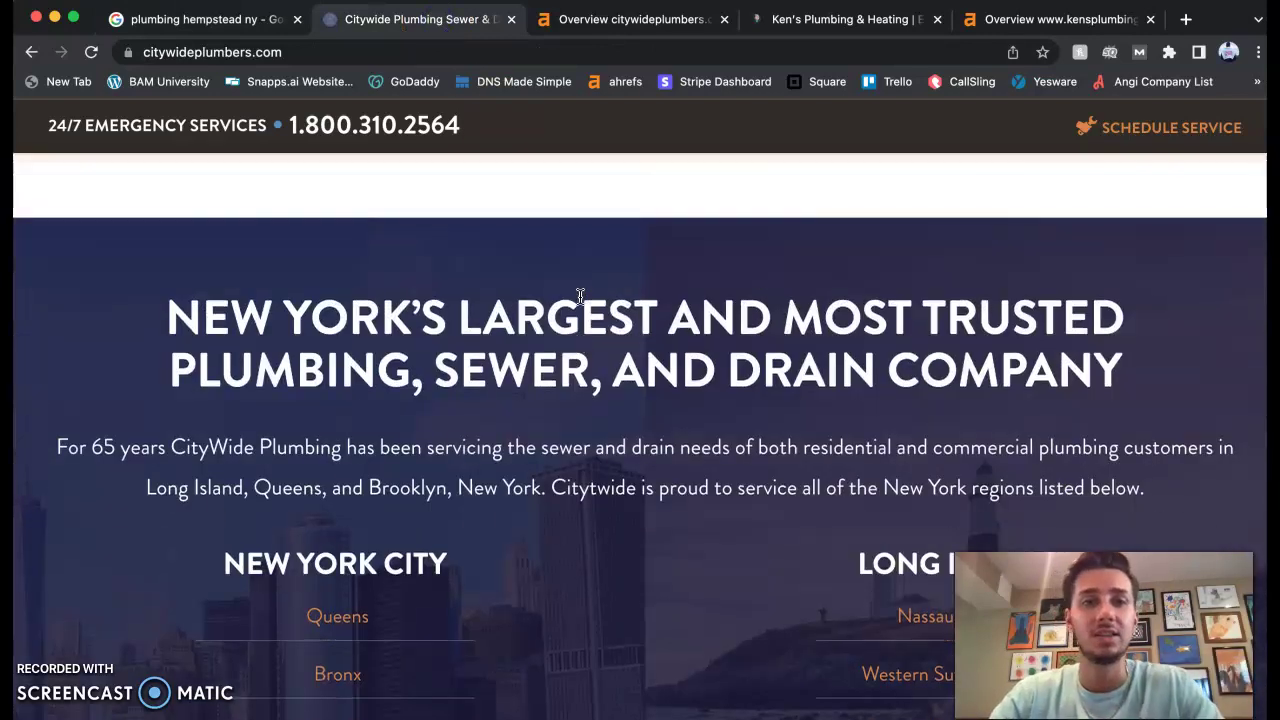
scroll(580, 296, up, 5)
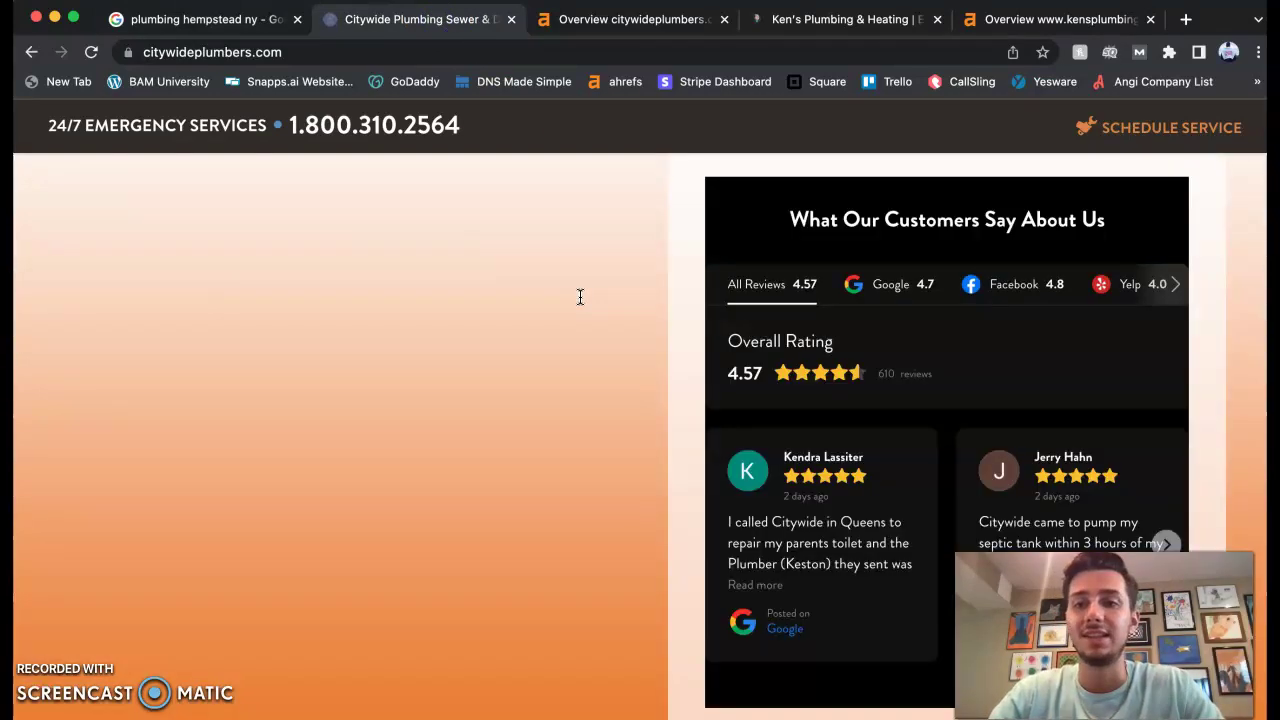
scroll(580, 296, up, 12)
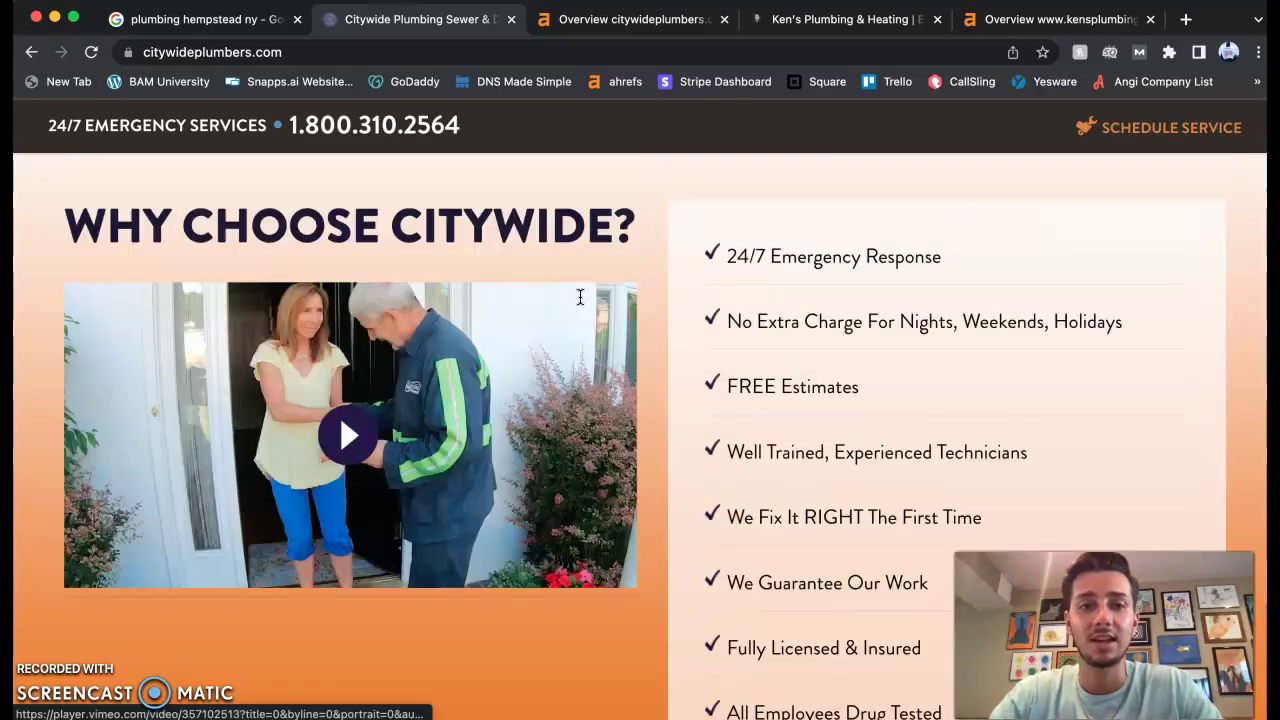
scroll(580, 296, up, 15)
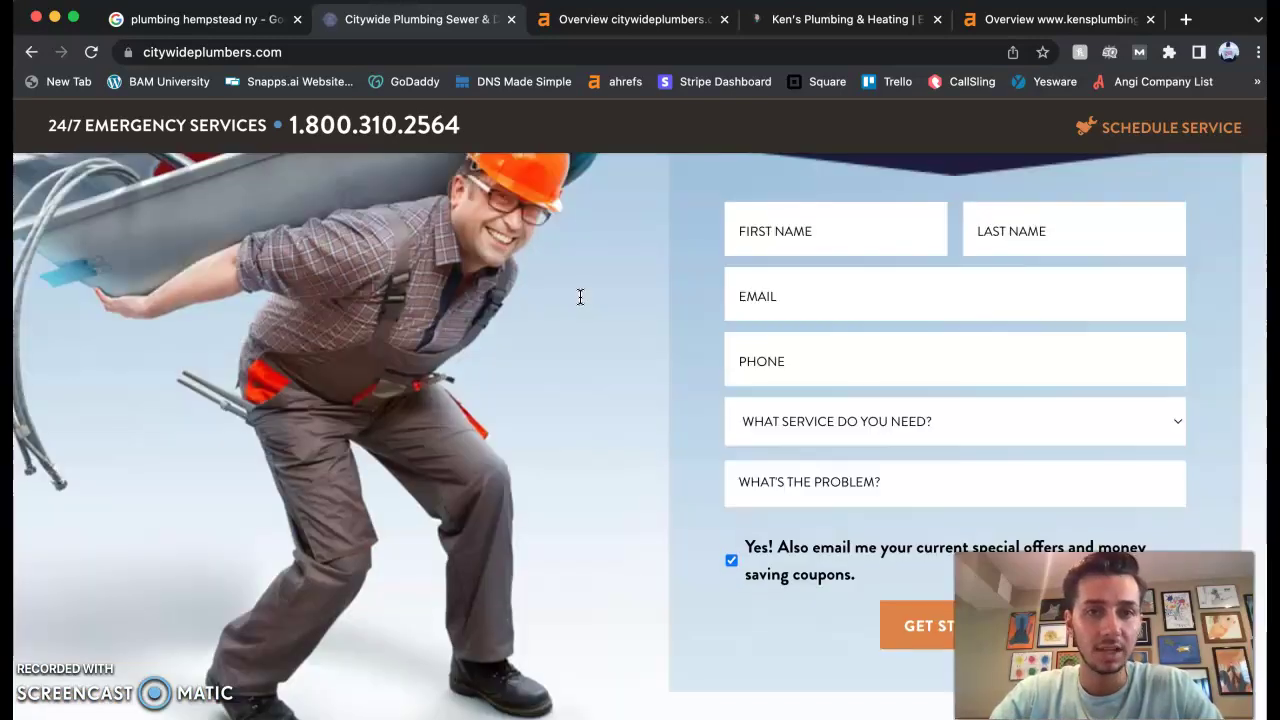
scroll(579, 297, up, 6)
scroll(579, 297, down, 3)
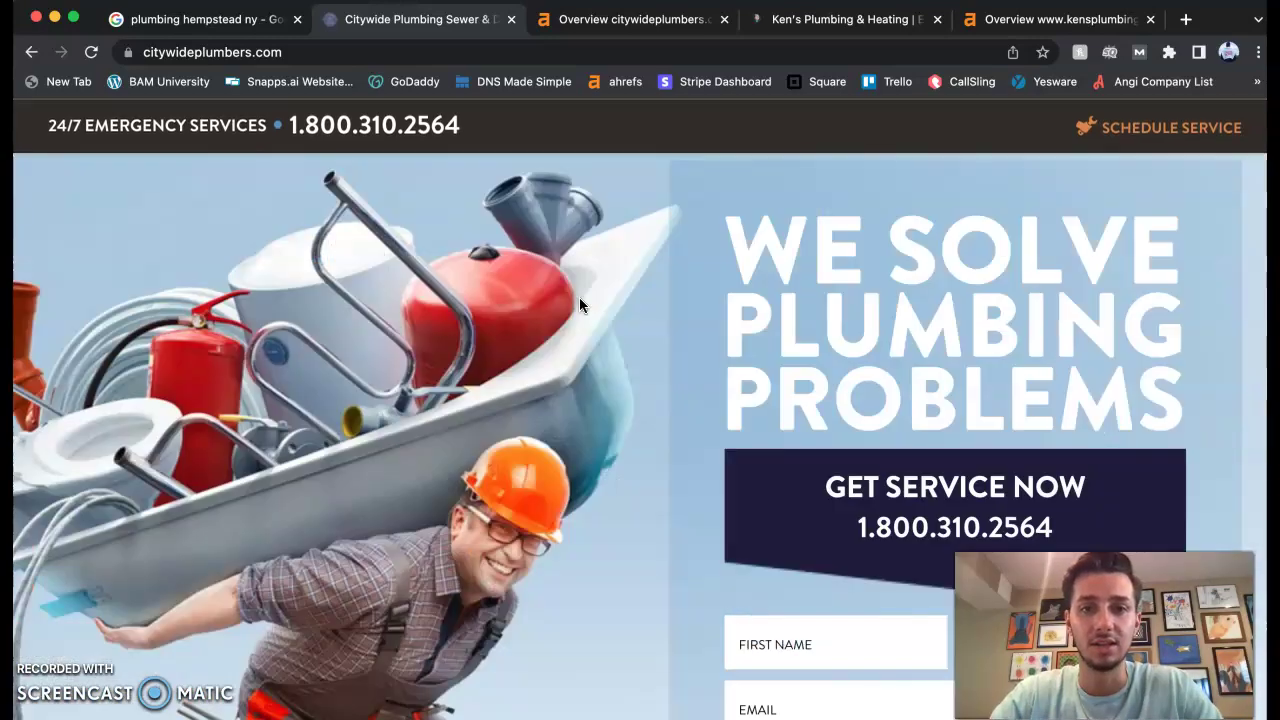
click(474, 434)
click(528, 511)
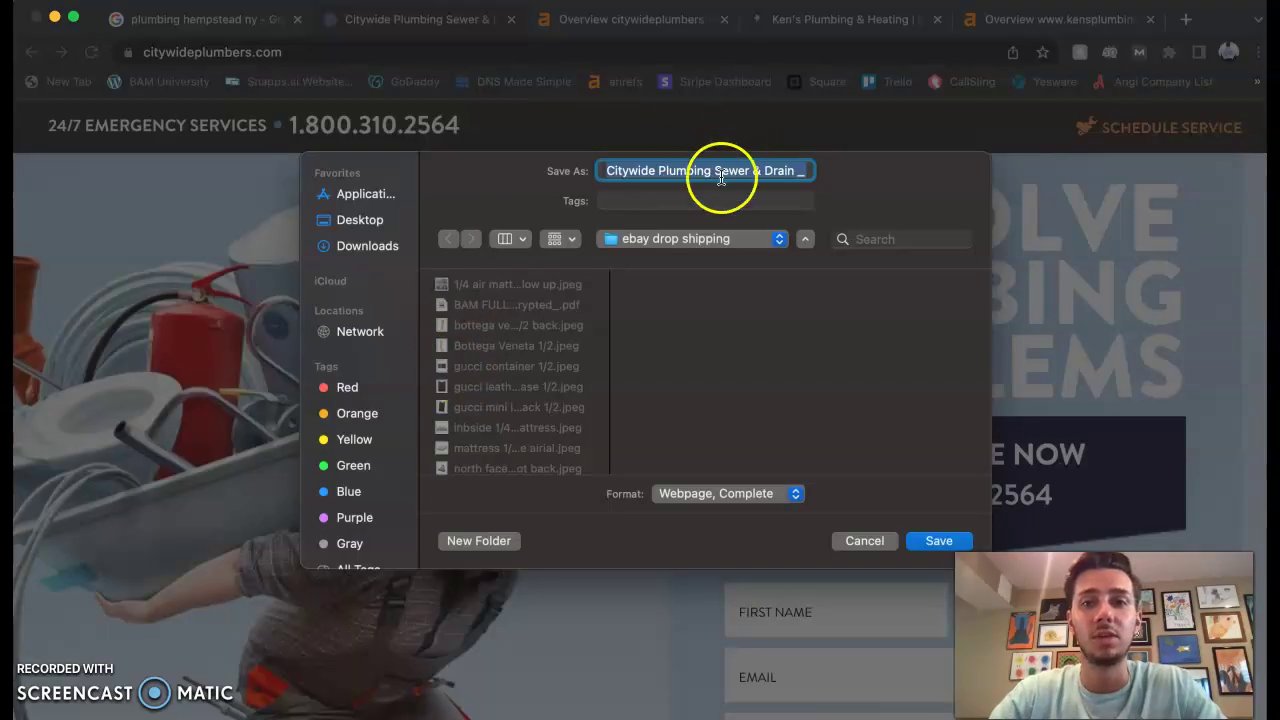
click(857, 538)
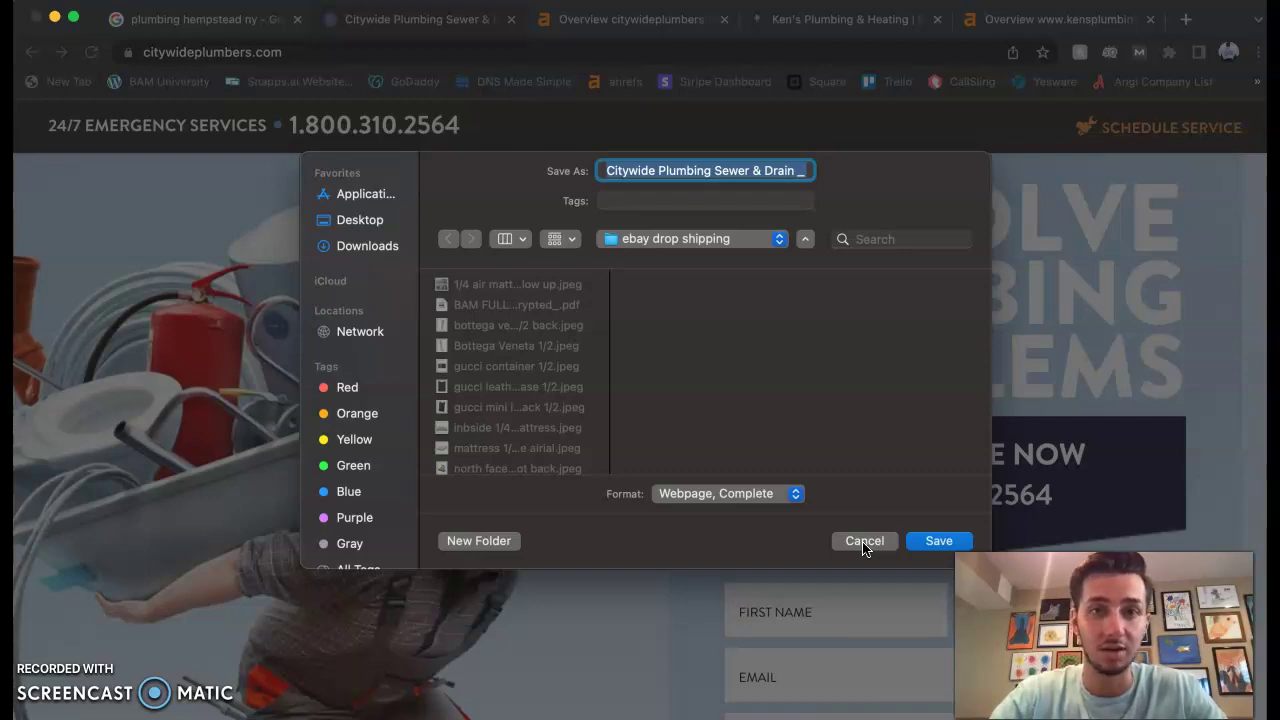
click(865, 543)
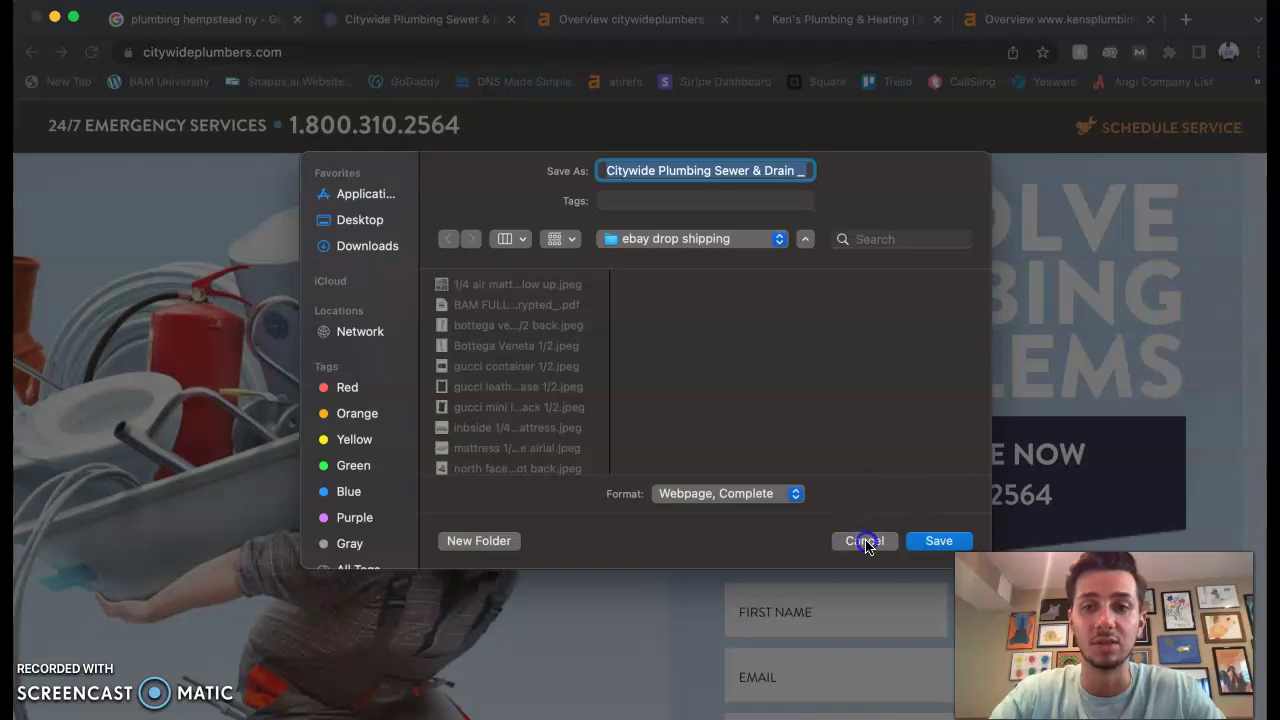
Examine the service request form beneath the main banner of the Citywide Plumbing homepage.
scroll(534, 446, down, 2)
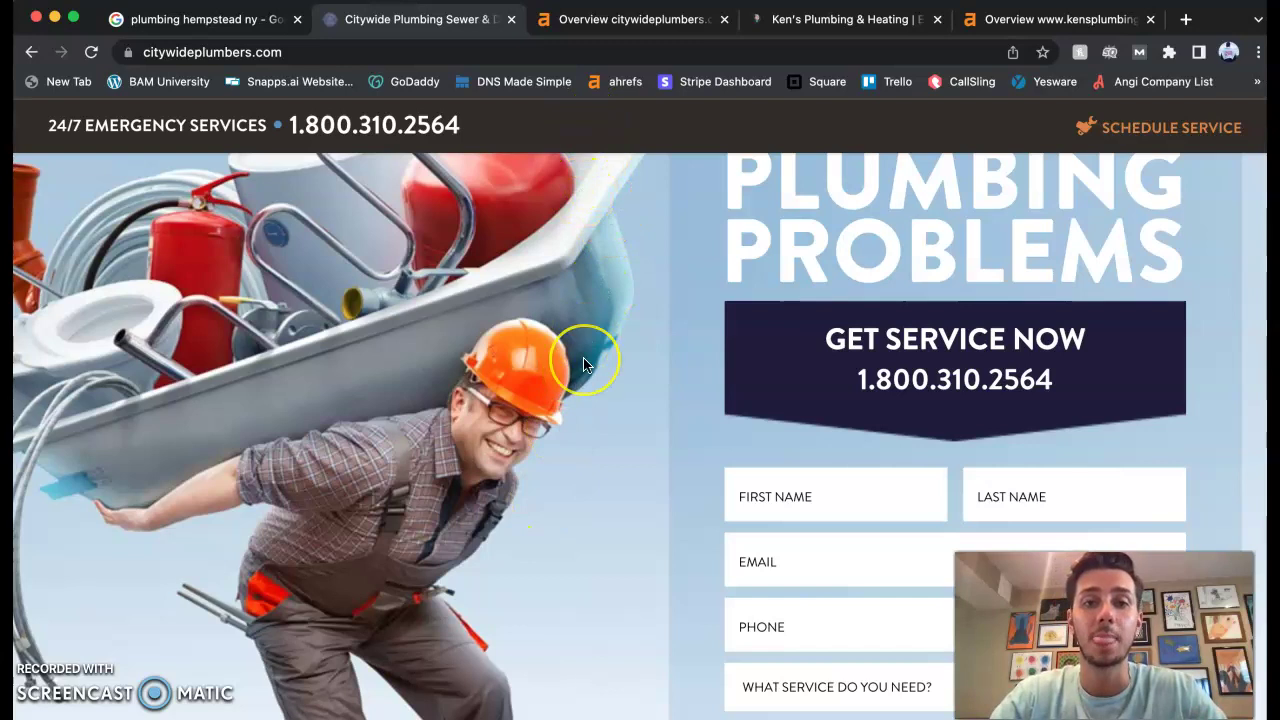
scroll(586, 364, down, 1)
scroll(586, 364, down, 3)
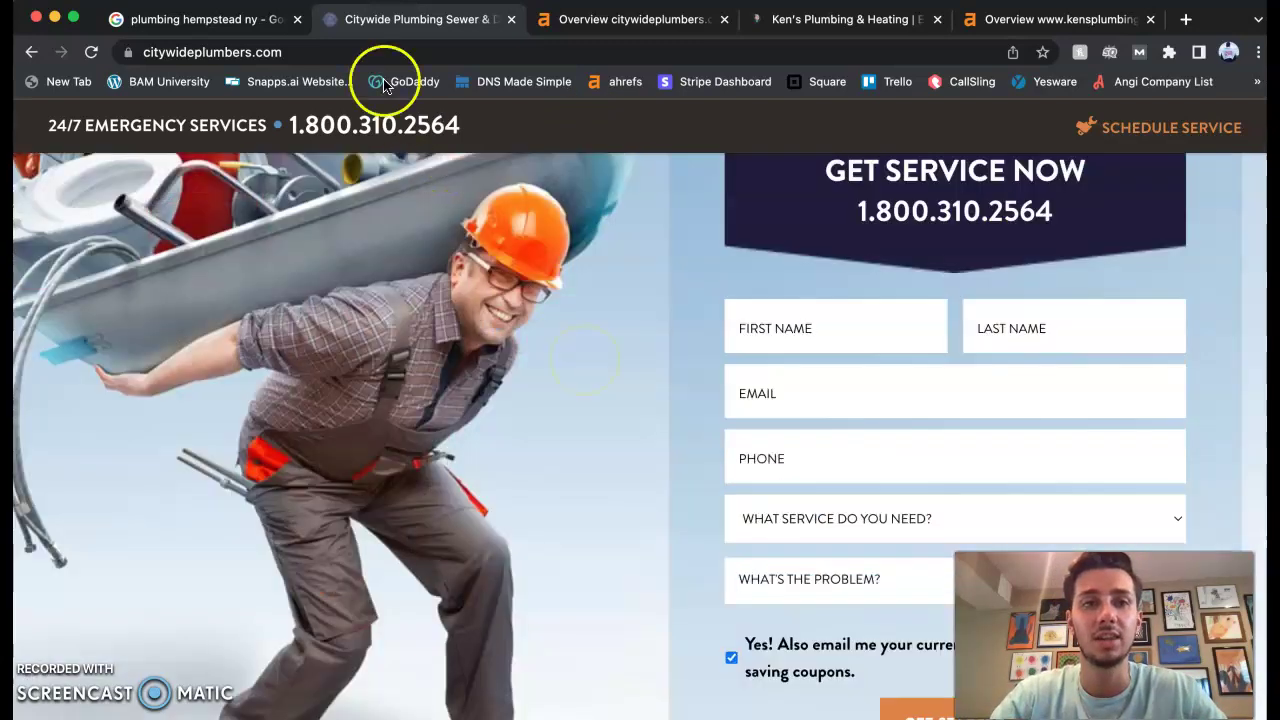
Return to the Google results for "plumbing hempstead ny" and examine the sponsored plumber listings and the map beneath them.
click(205, 20)
scroll(943, 377, down, 1)
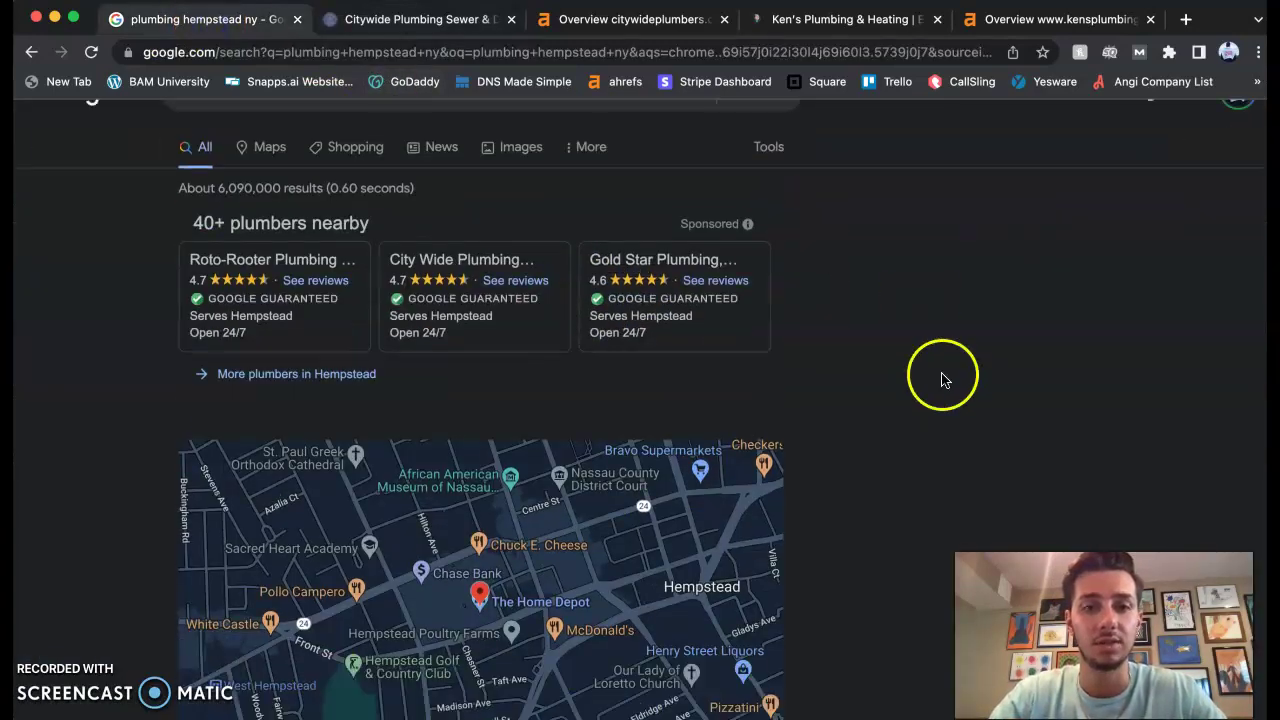
scroll(934, 463, down, 2)
scroll(934, 463, up, 3)
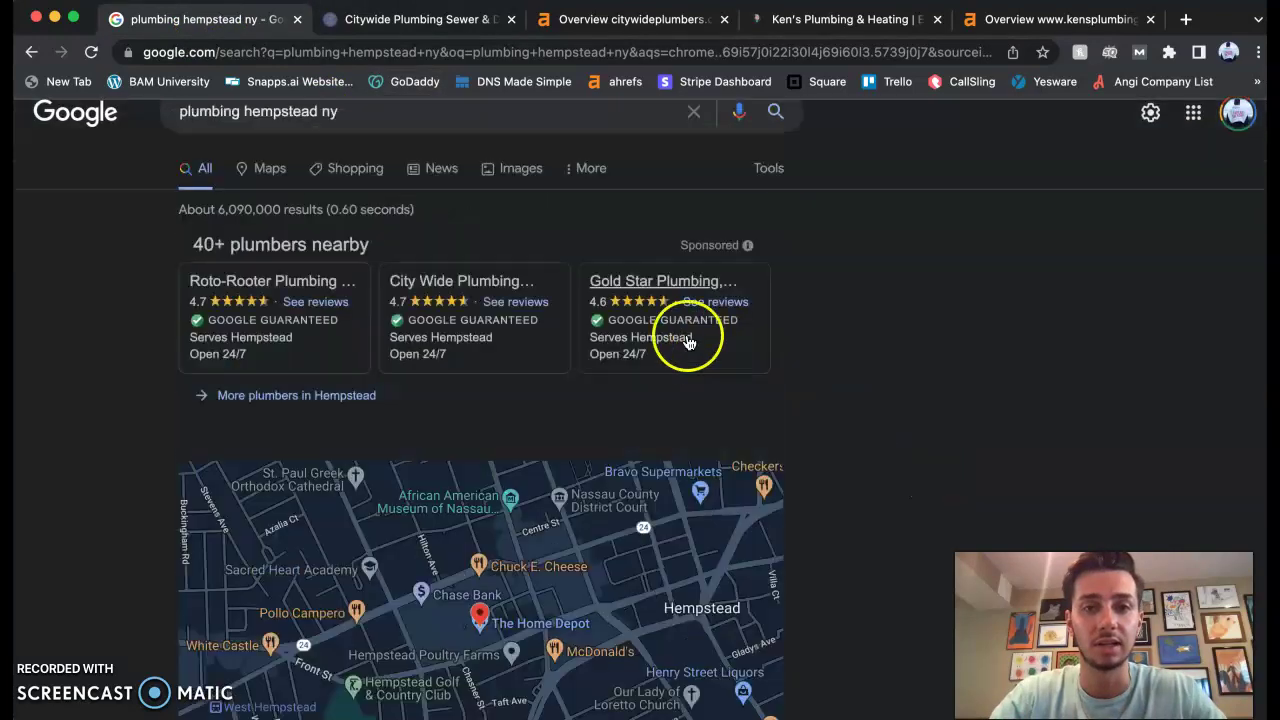
mouse_move(655, 315)
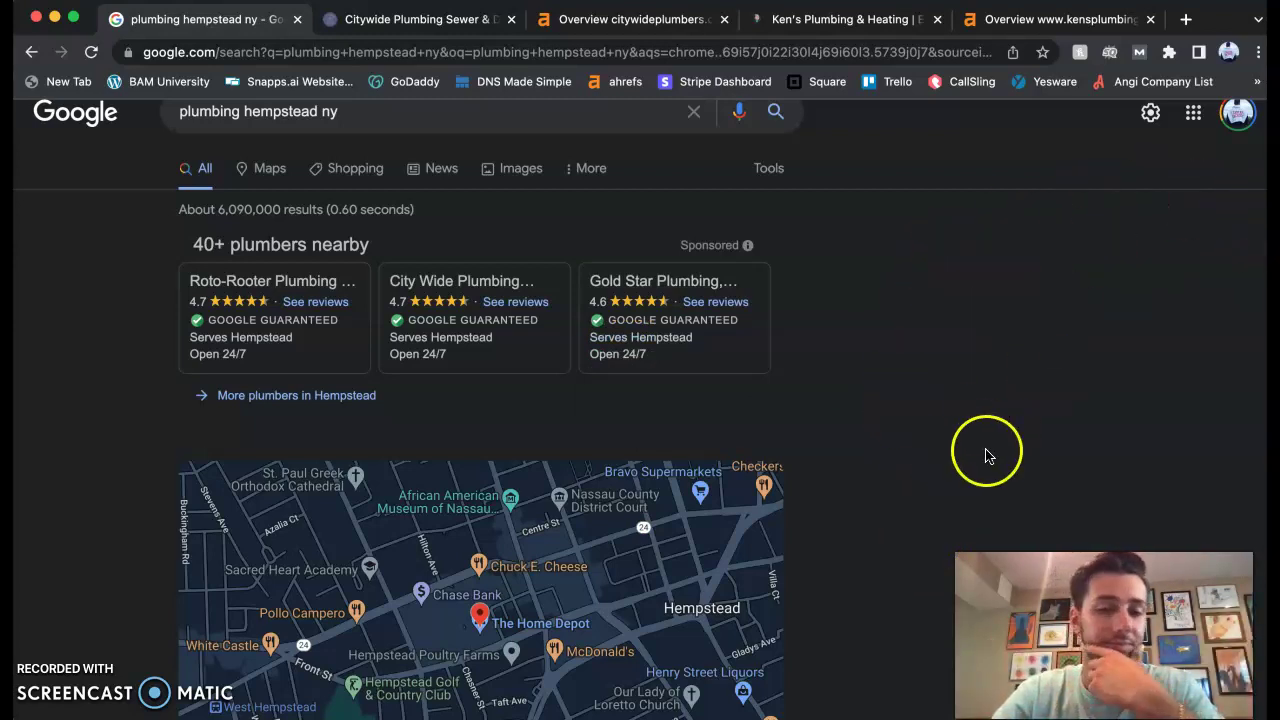
scroll(700, 490, down, 2)
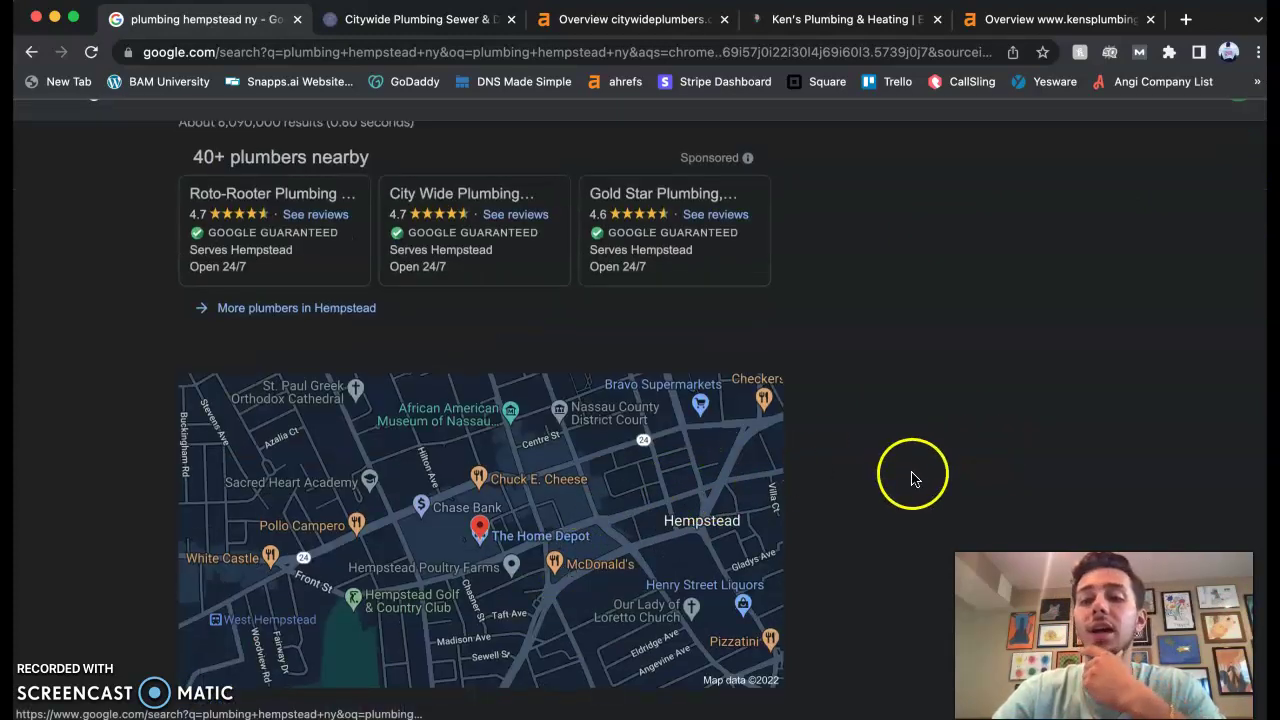
scroll(554, 508, down, 1)
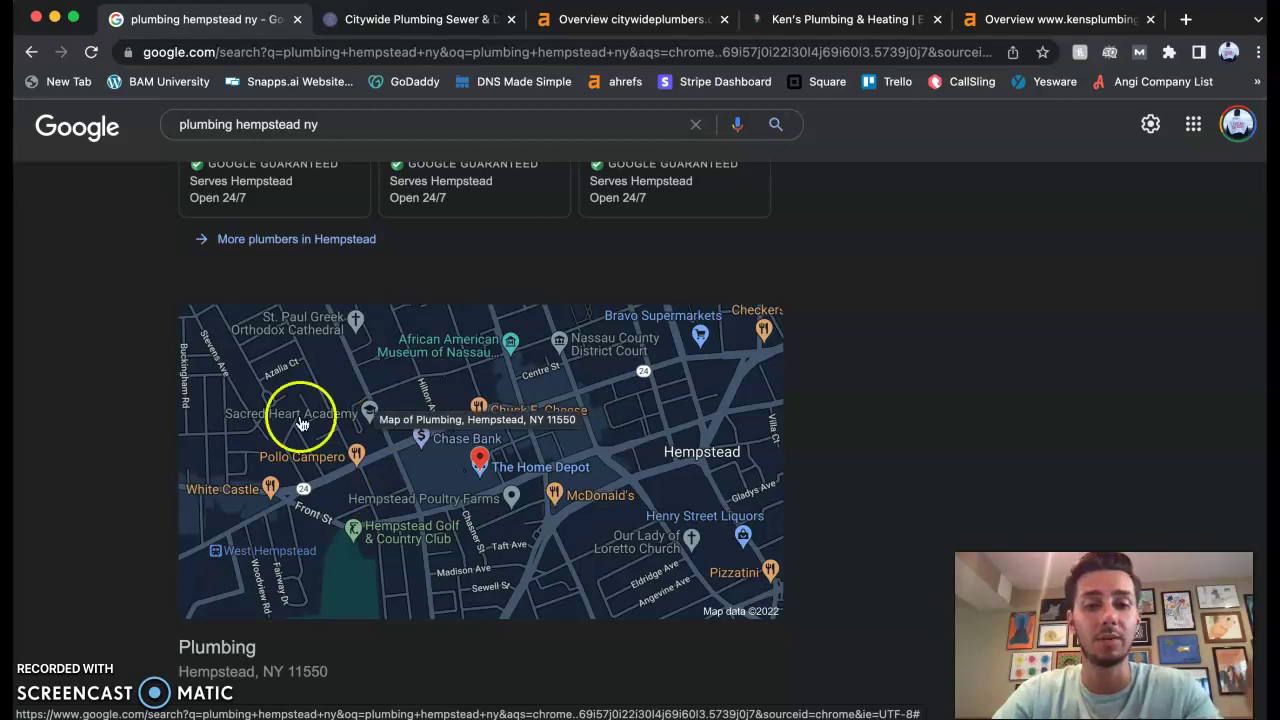
scroll(503, 426, down, 1)
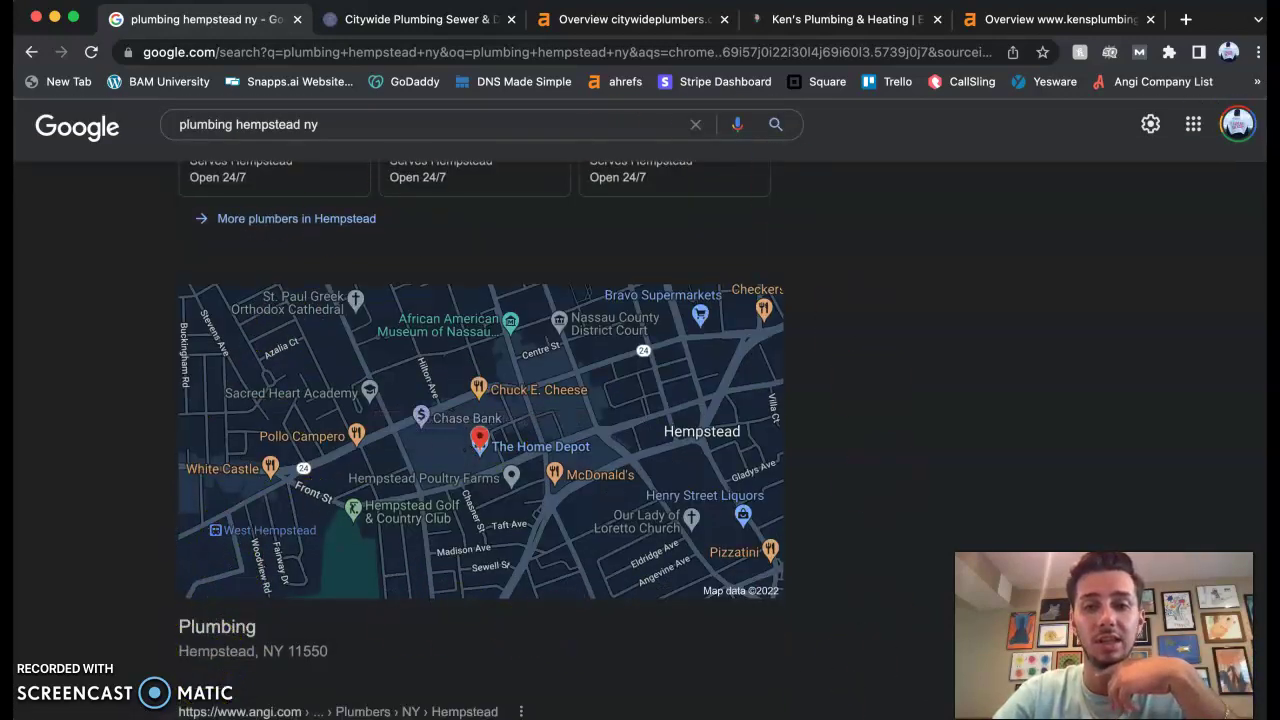
scroll(420, 385, up, 2)
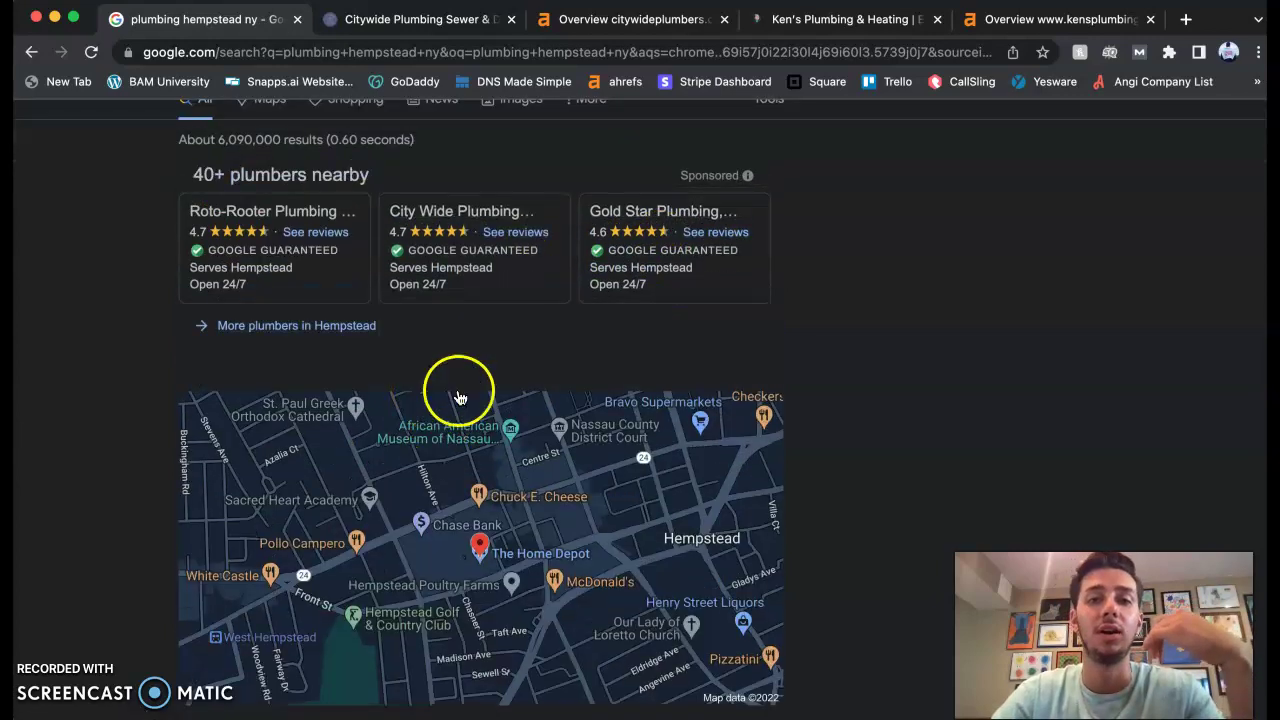
mouse_move(714, 266)
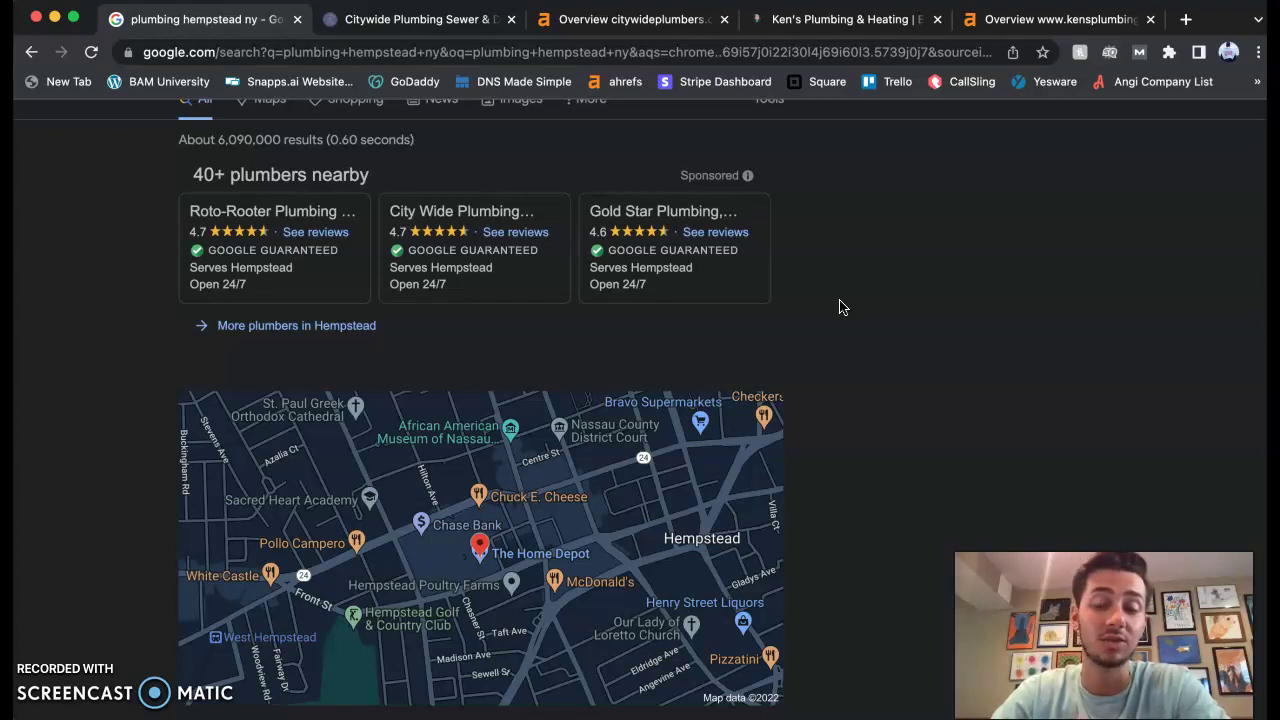
Switch to the Ahrefs overview of citywideplumbers.com and examine its UR, DR, backlinks, organic traffic and traffic value metrics.
click(632, 20)
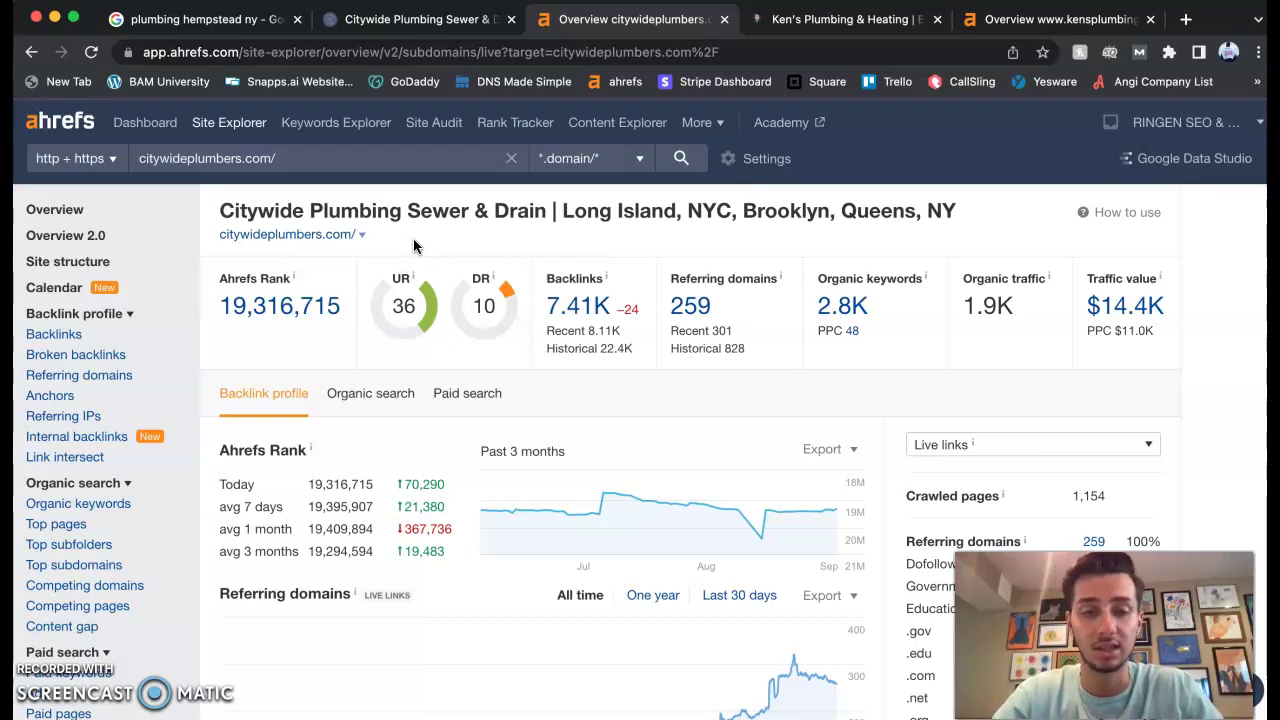
mouse_move(415, 279)
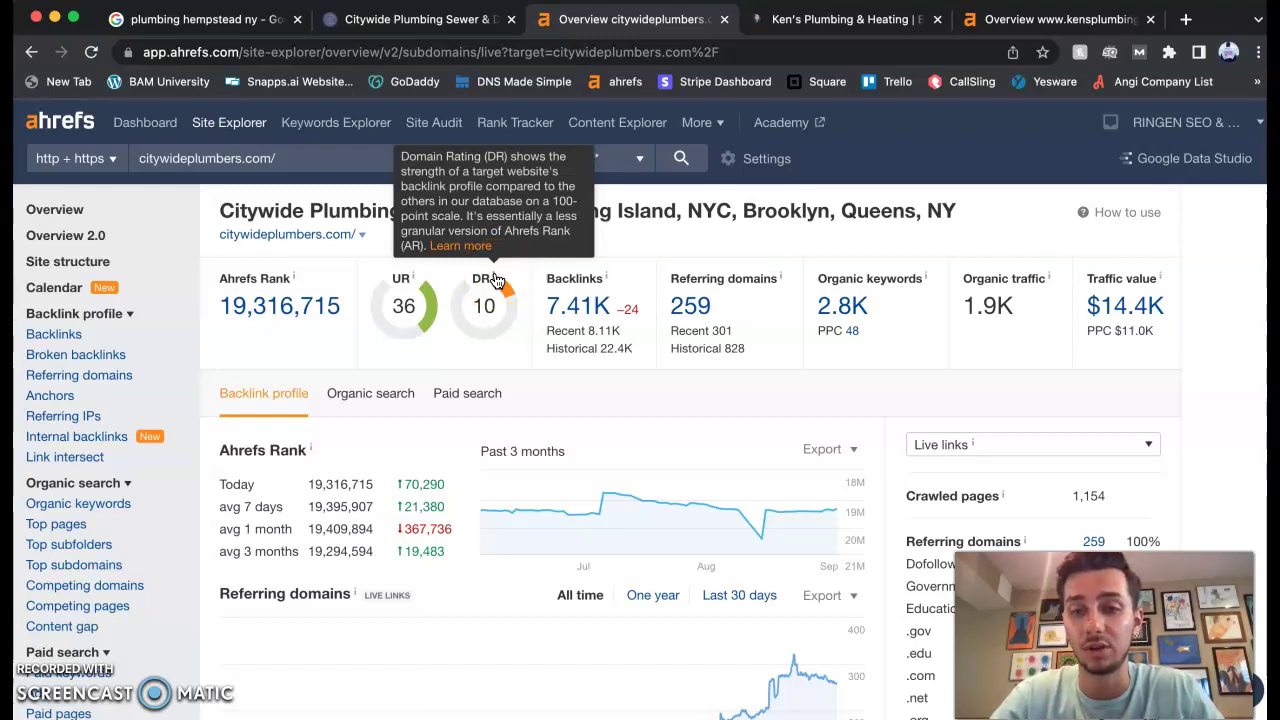
click(583, 300)
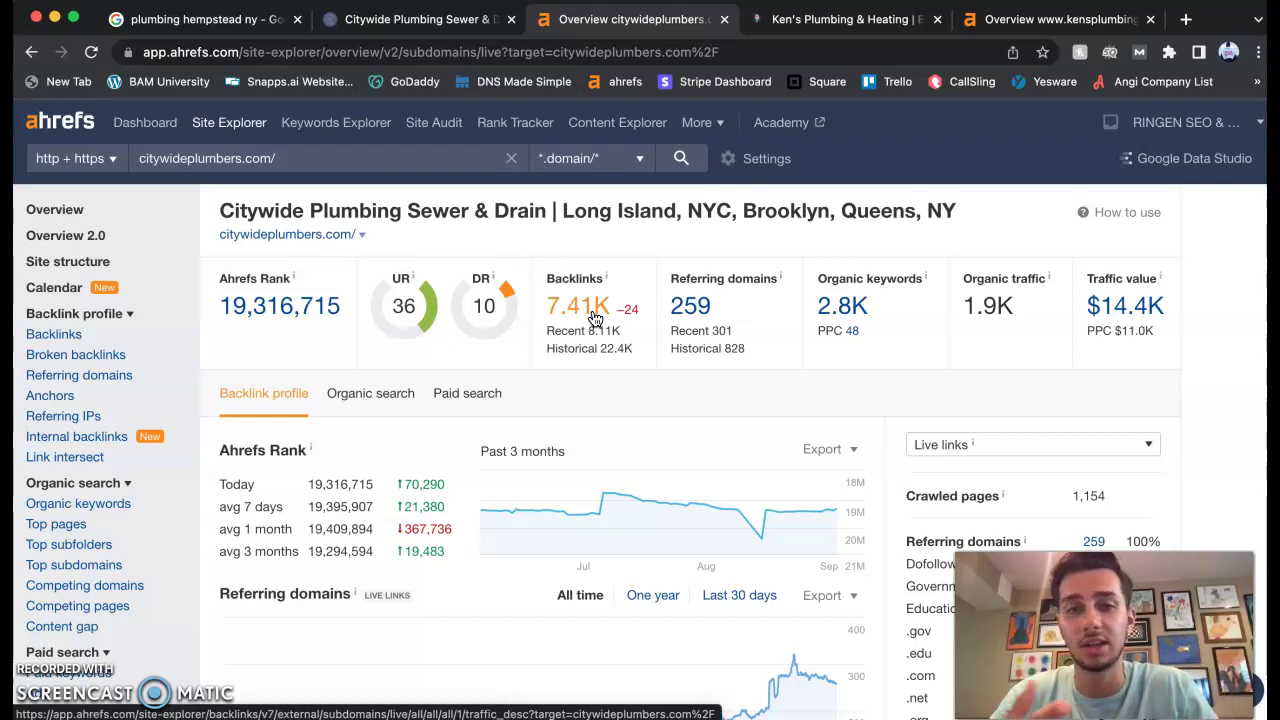
click(598, 313)
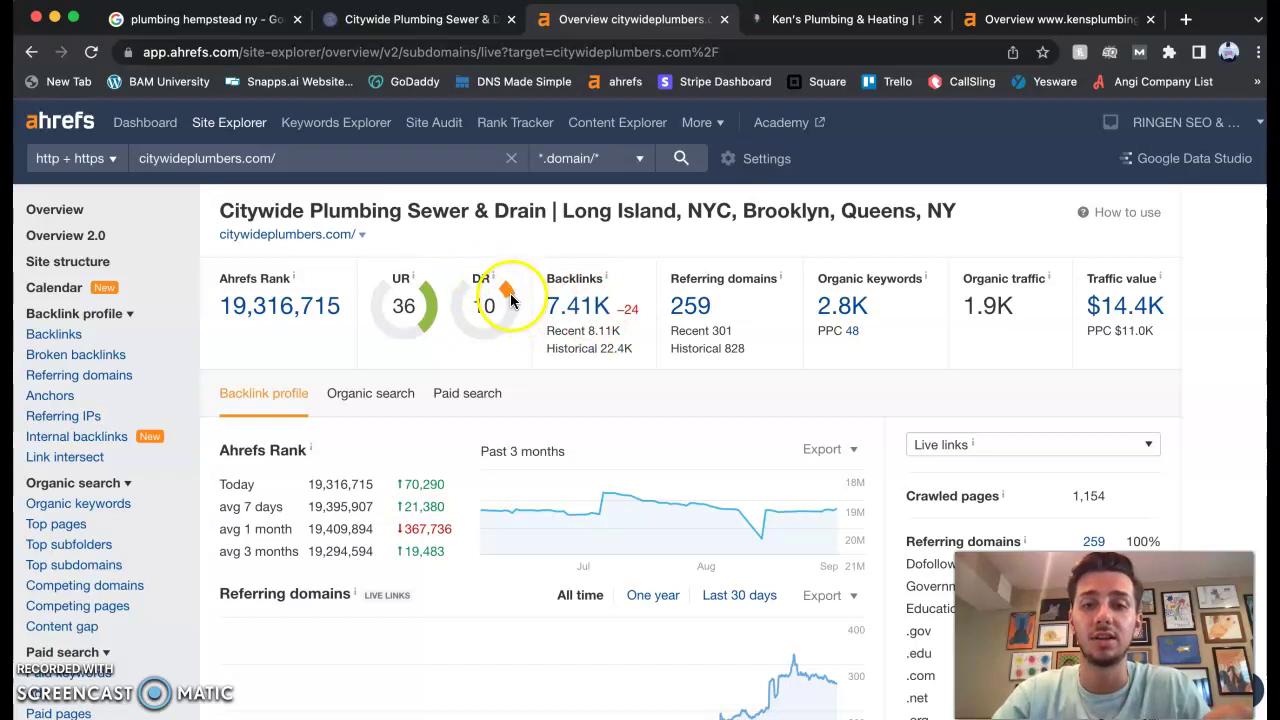
mouse_move(492, 283)
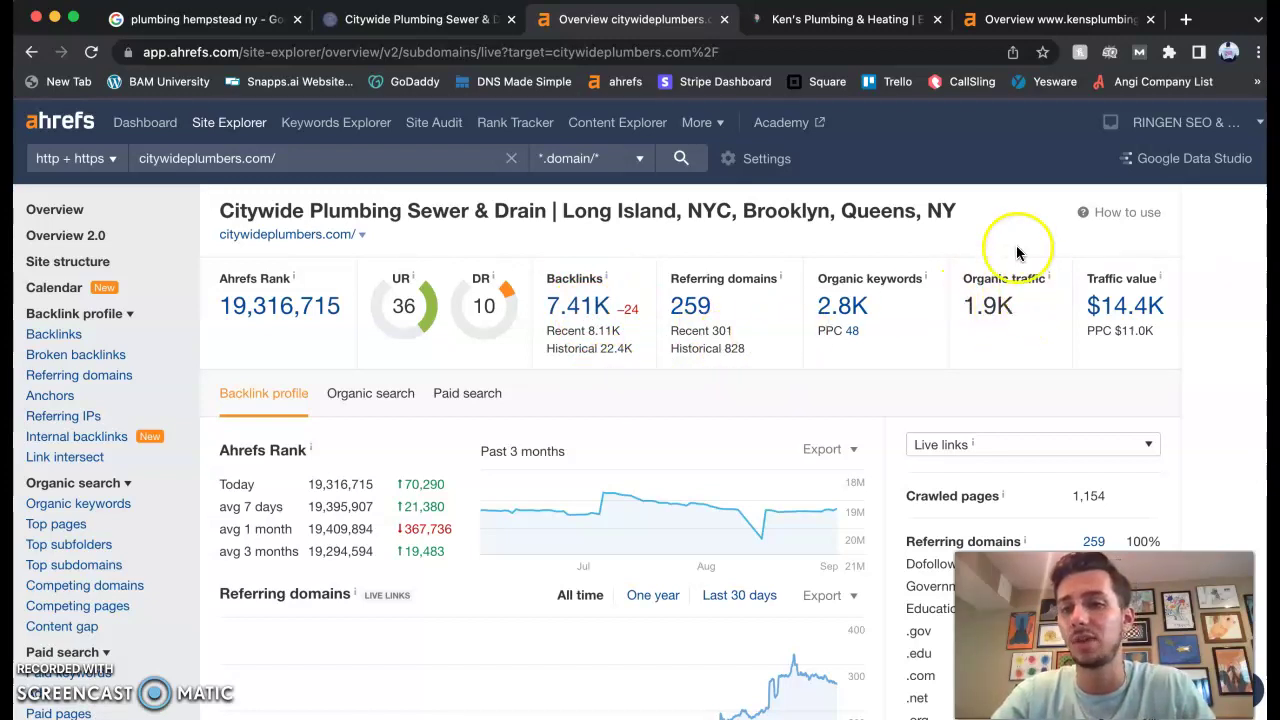
mouse_move(1048, 279)
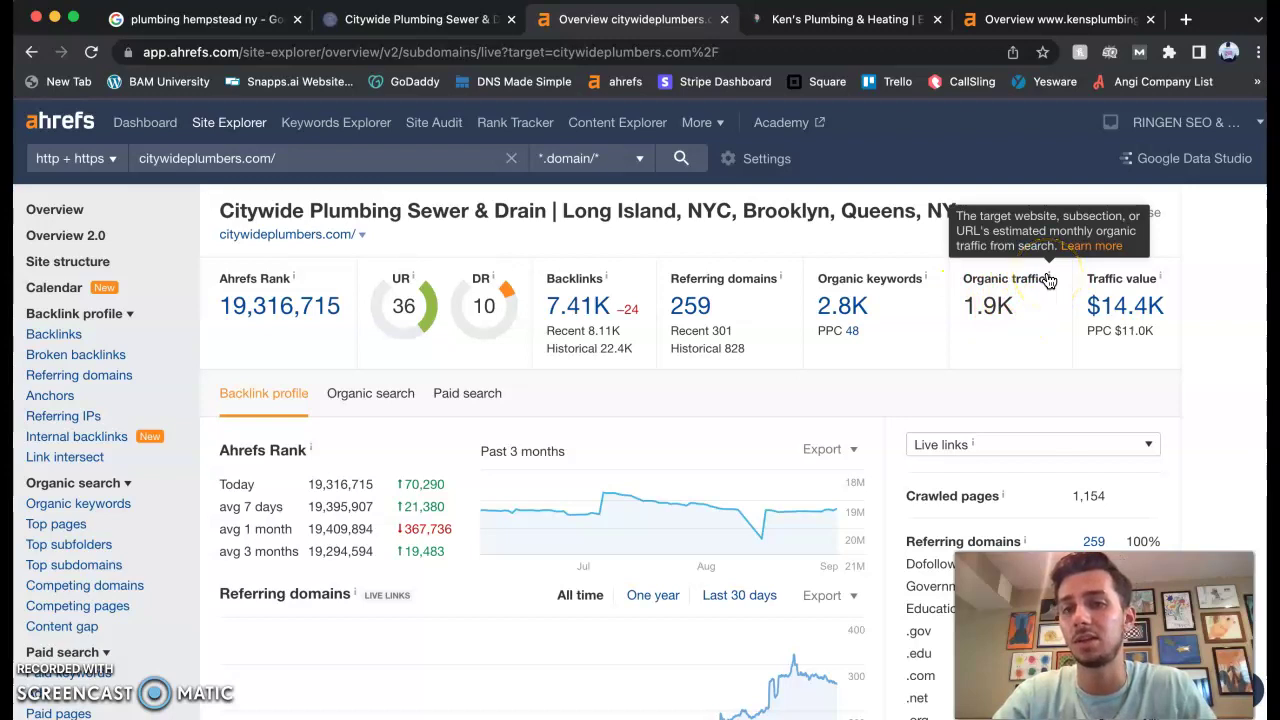
mouse_move(1162, 281)
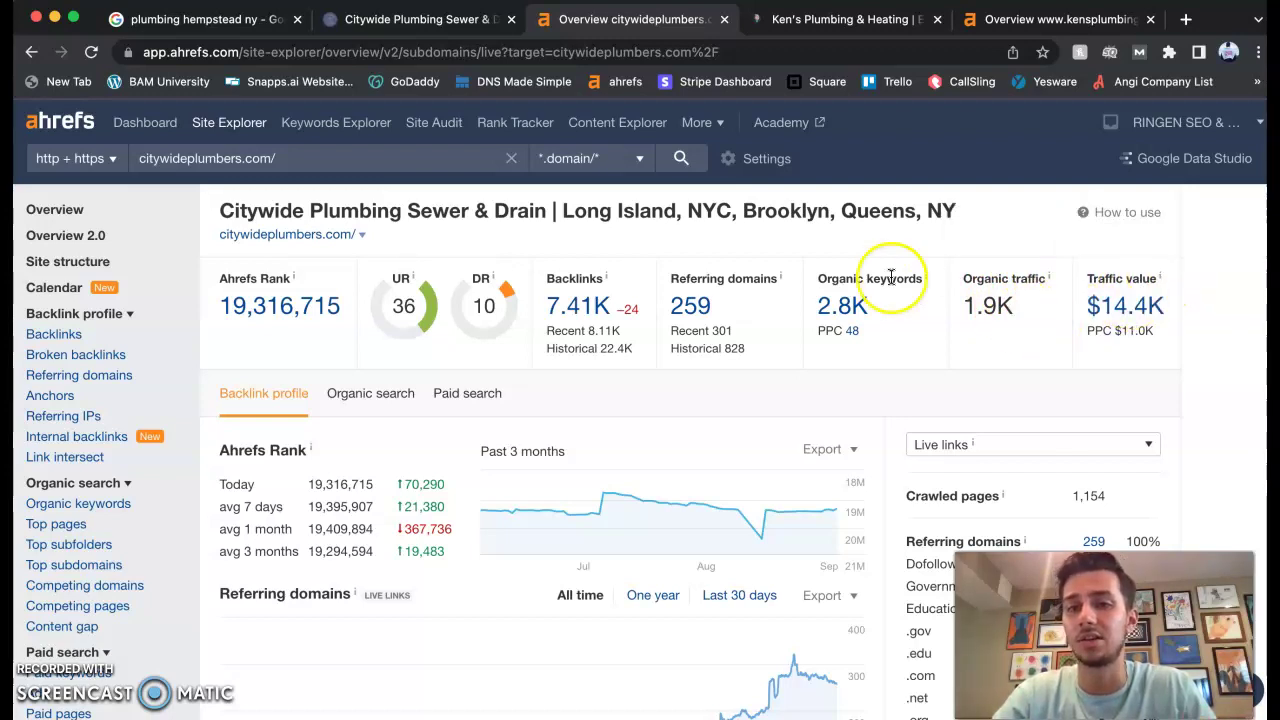
Open the organic keywords report for citywideplumbers.com and review the listed keywords with their volume, difficulty, traffic and position.
click(850, 308)
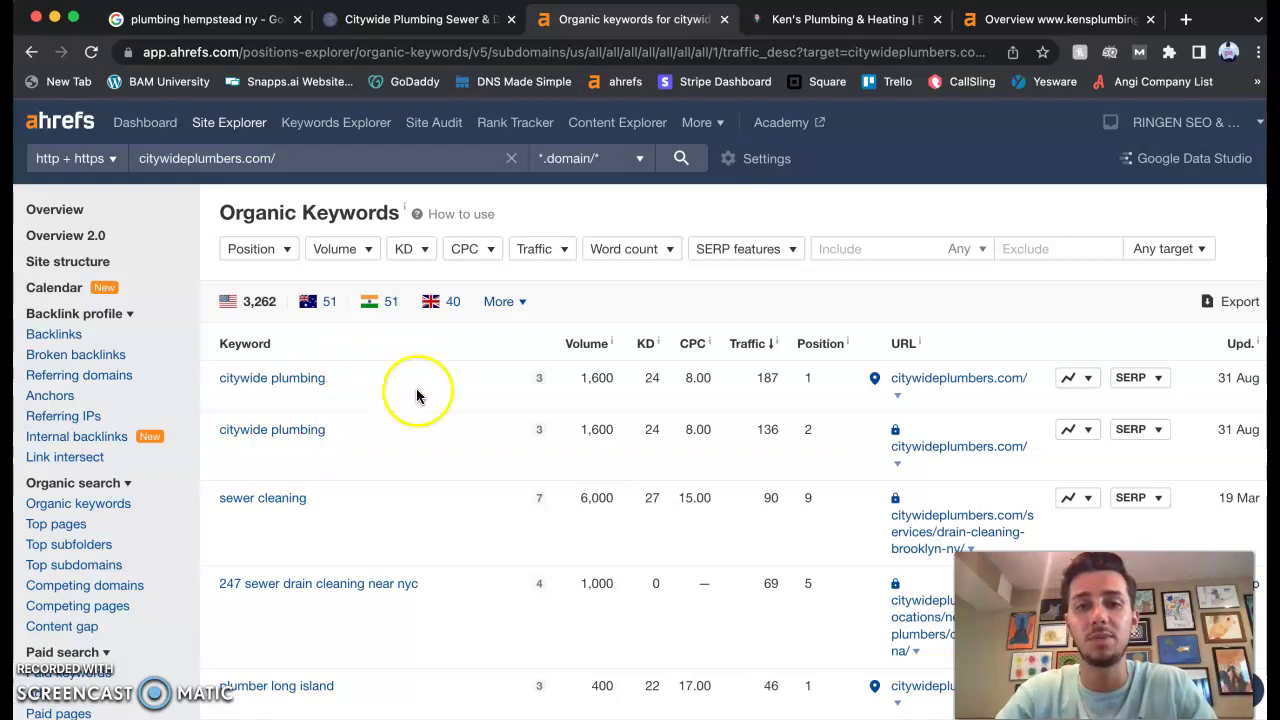
mouse_move(612, 348)
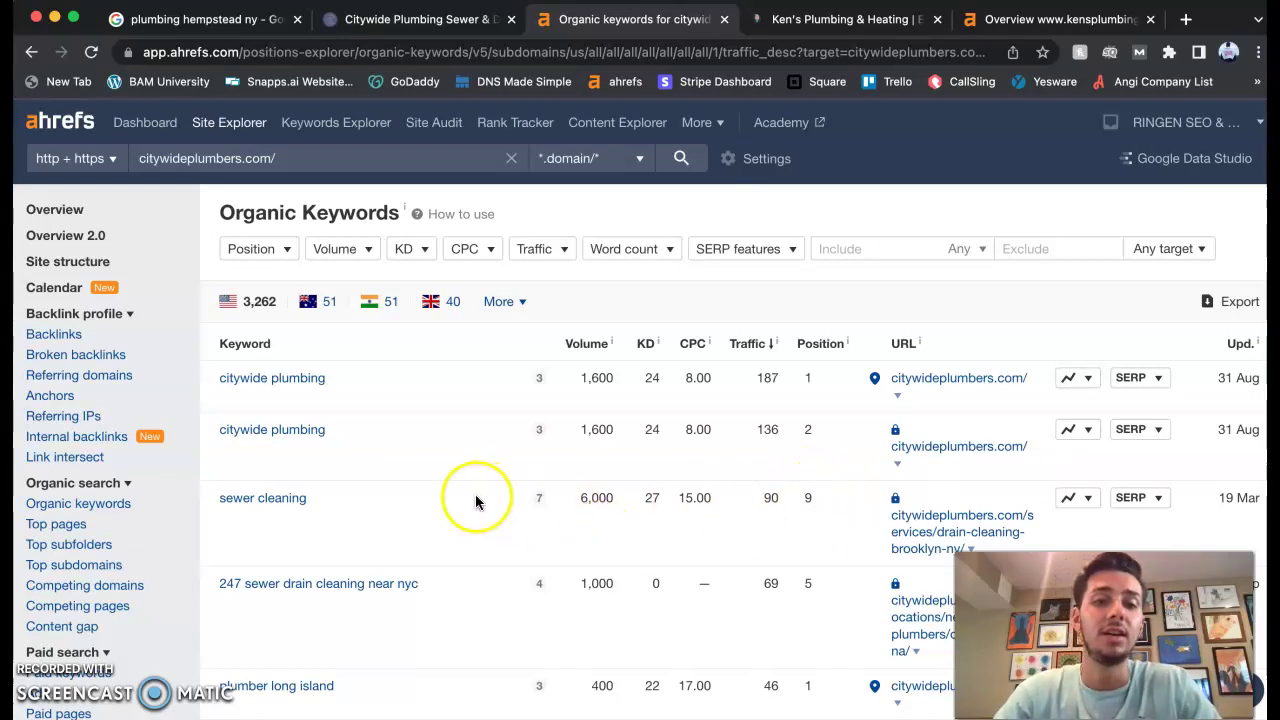
scroll(480, 500, down, 1)
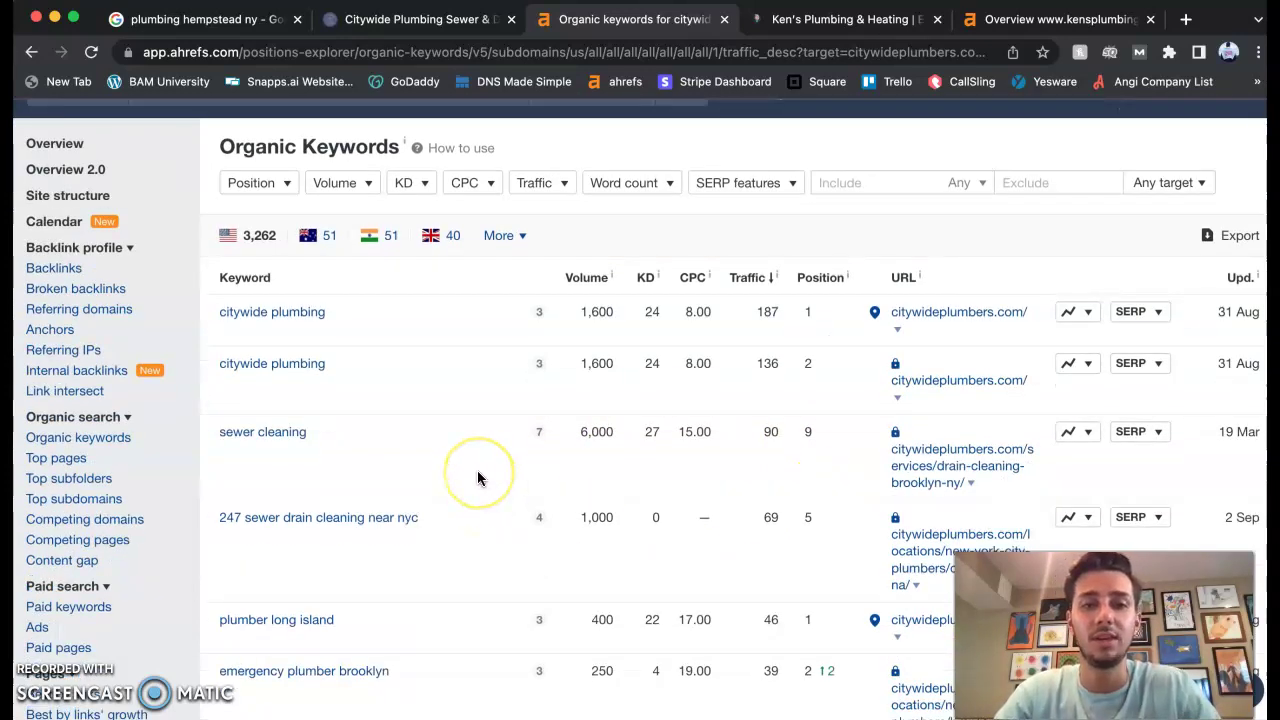
scroll(477, 478, down, 1)
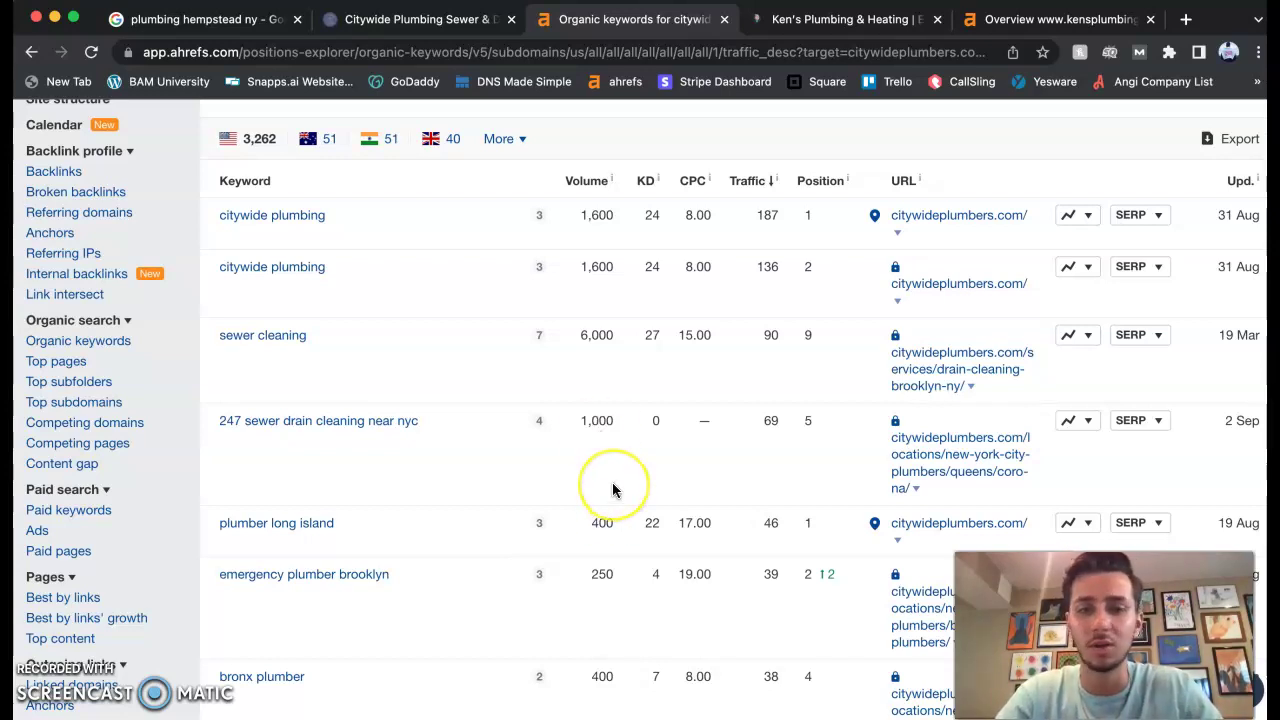
scroll(617, 500, down, 1)
scroll(617, 500, down, 2)
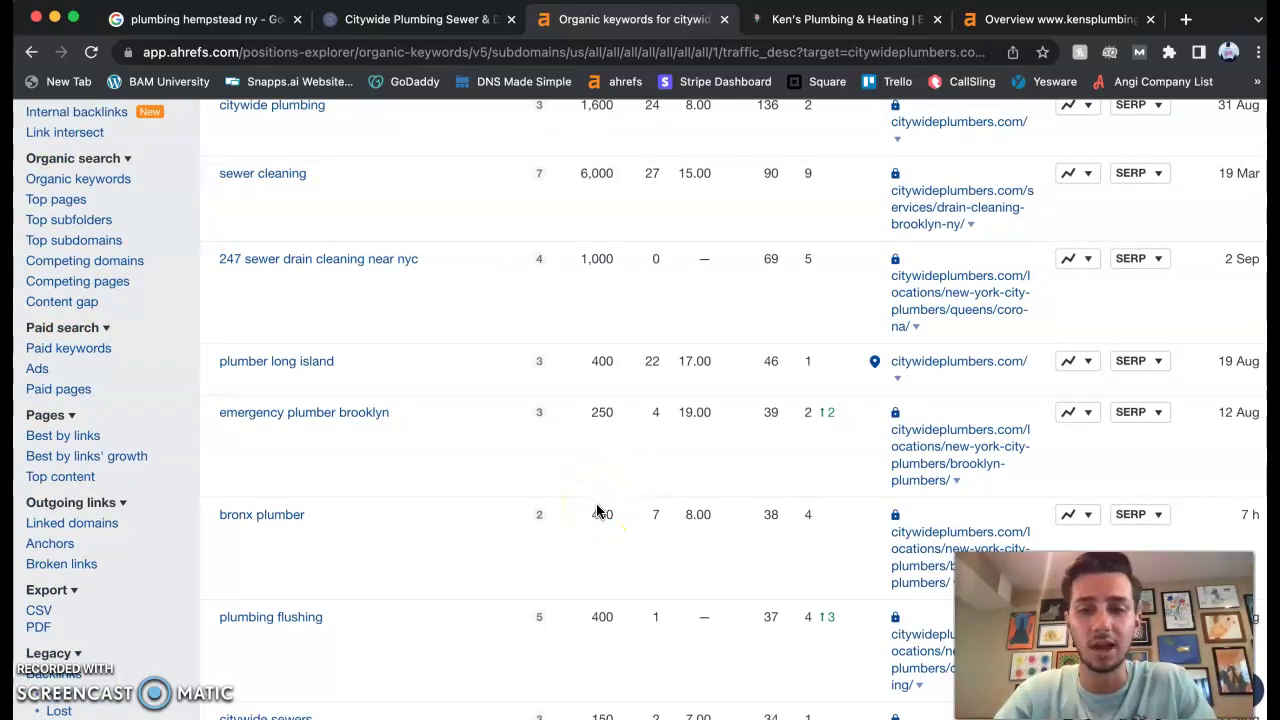
click(628, 424)
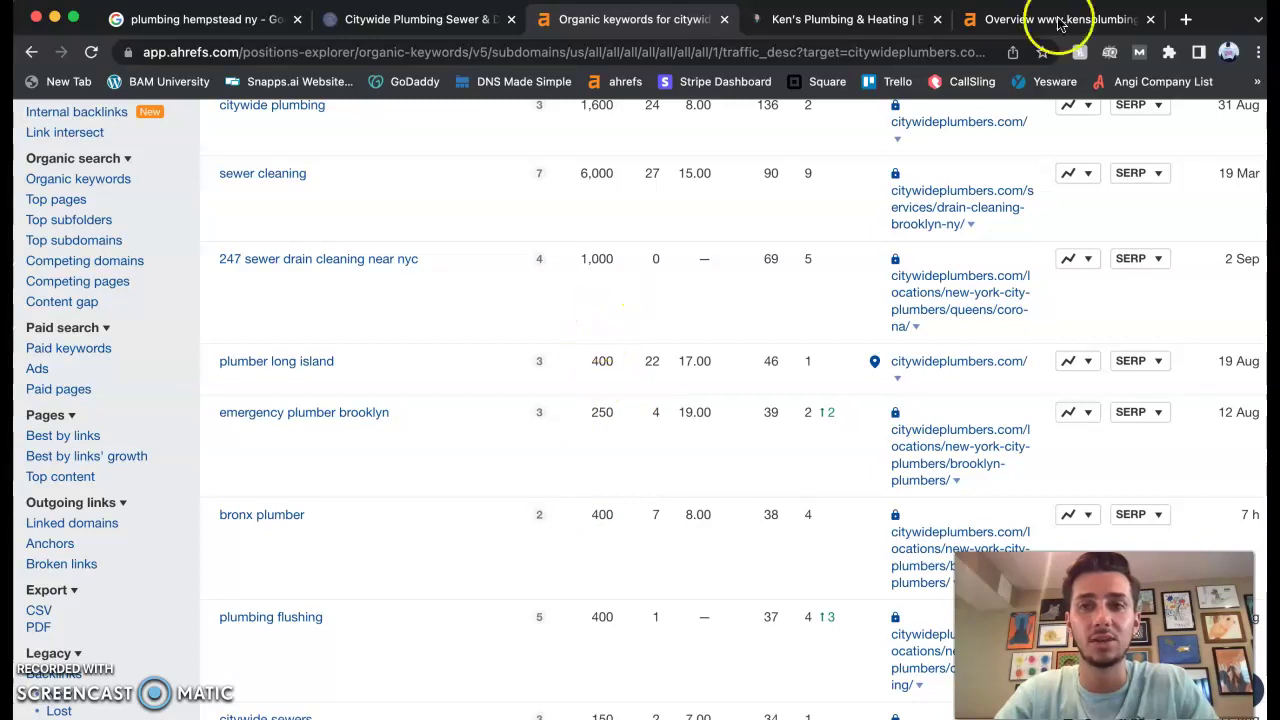
Switch to the Ken's Plumbing & Heating homepage and examine its banner, service form, Kohler products section and customer reviews.
click(838, 27)
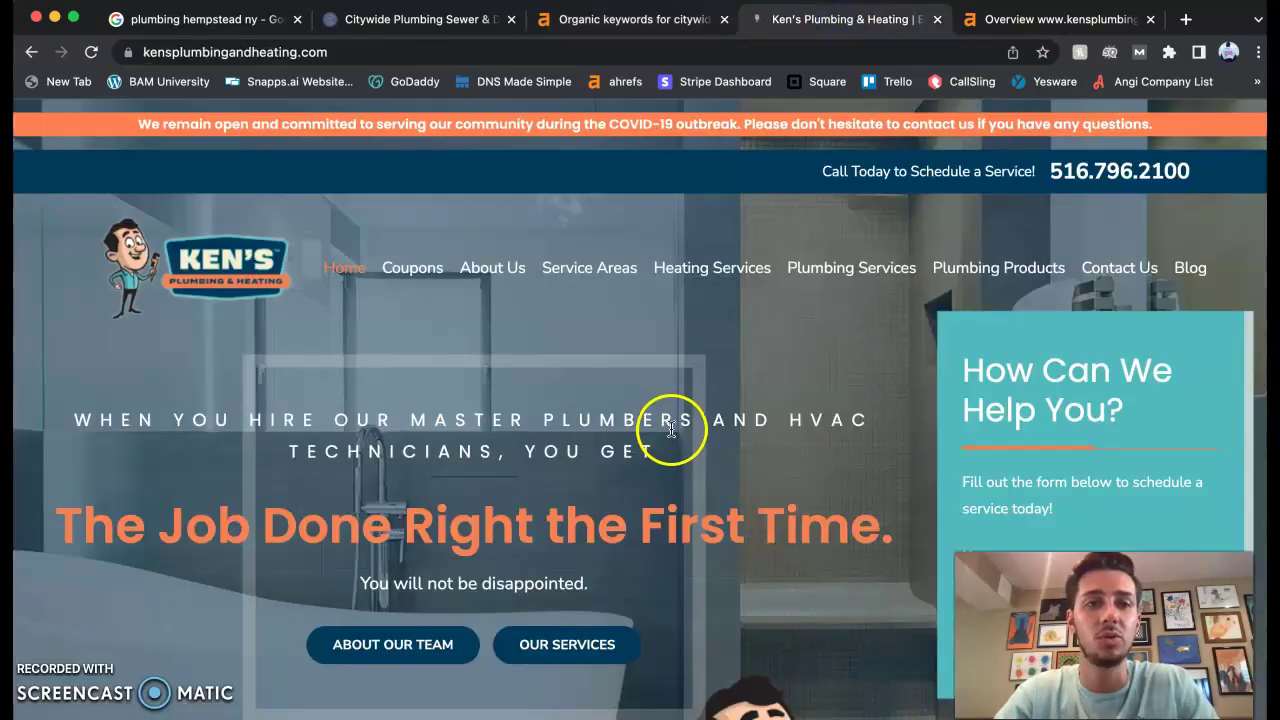
scroll(661, 372, down, 10)
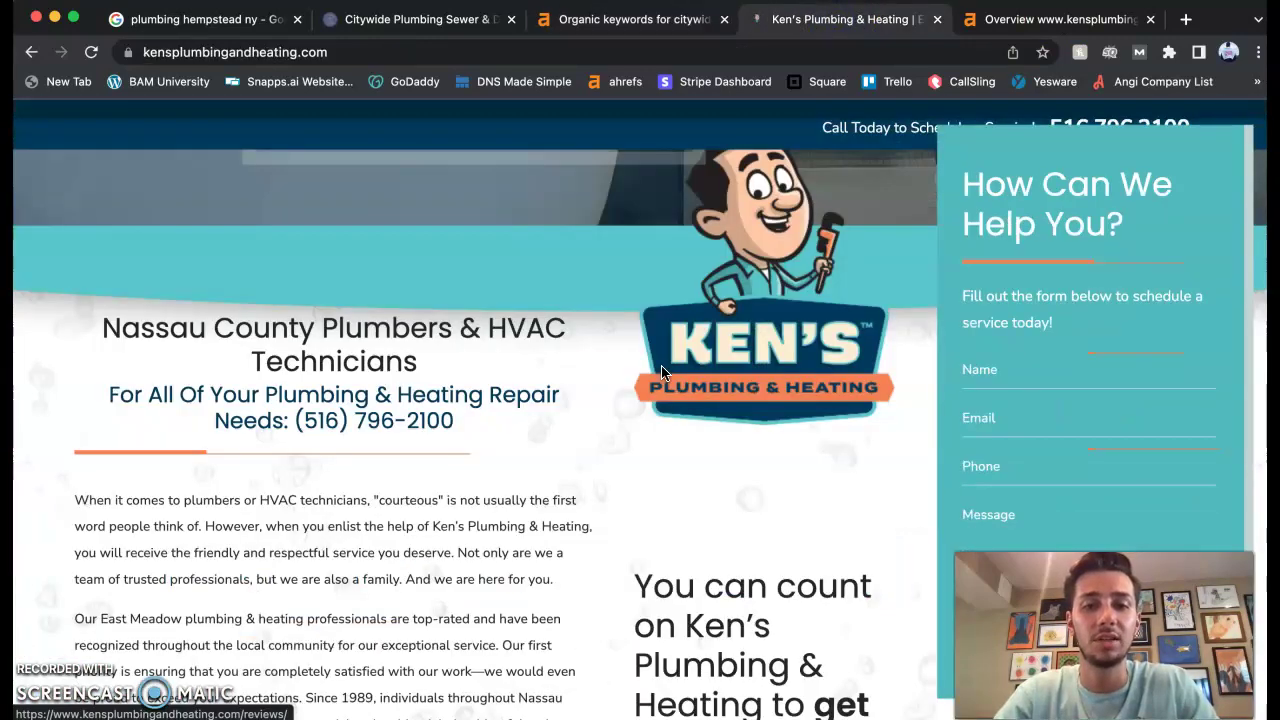
scroll(661, 372, down, 15)
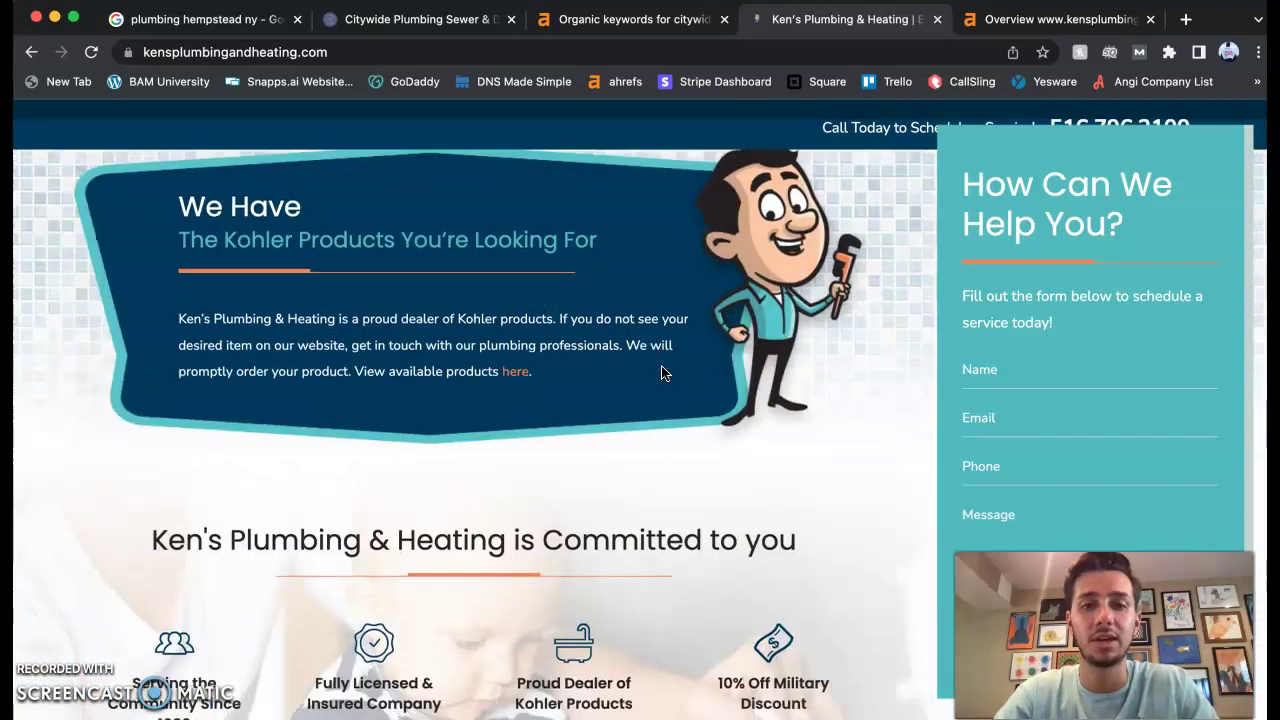
scroll(661, 372, down, 10)
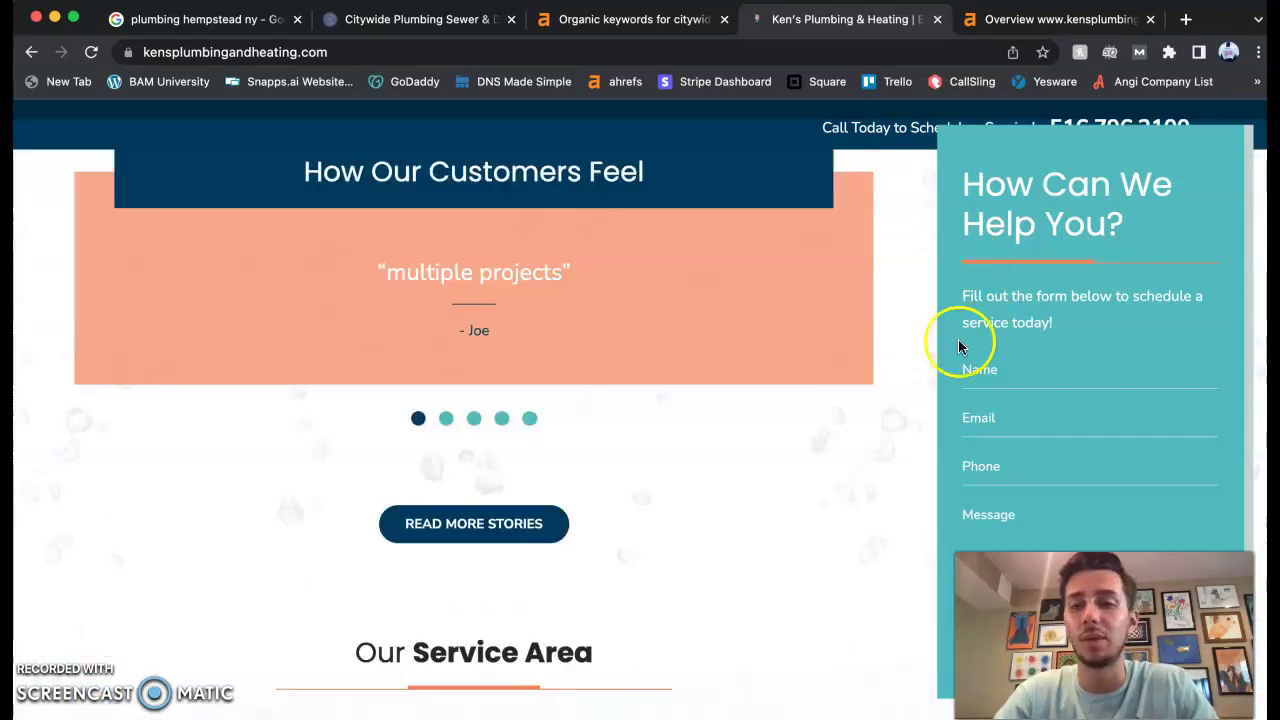
Switch to the Ahrefs overview of kensplumbingandheating.com and examine its backlinks, referring domains, organic keywords, organic traffic and traffic value.
click(1020, 20)
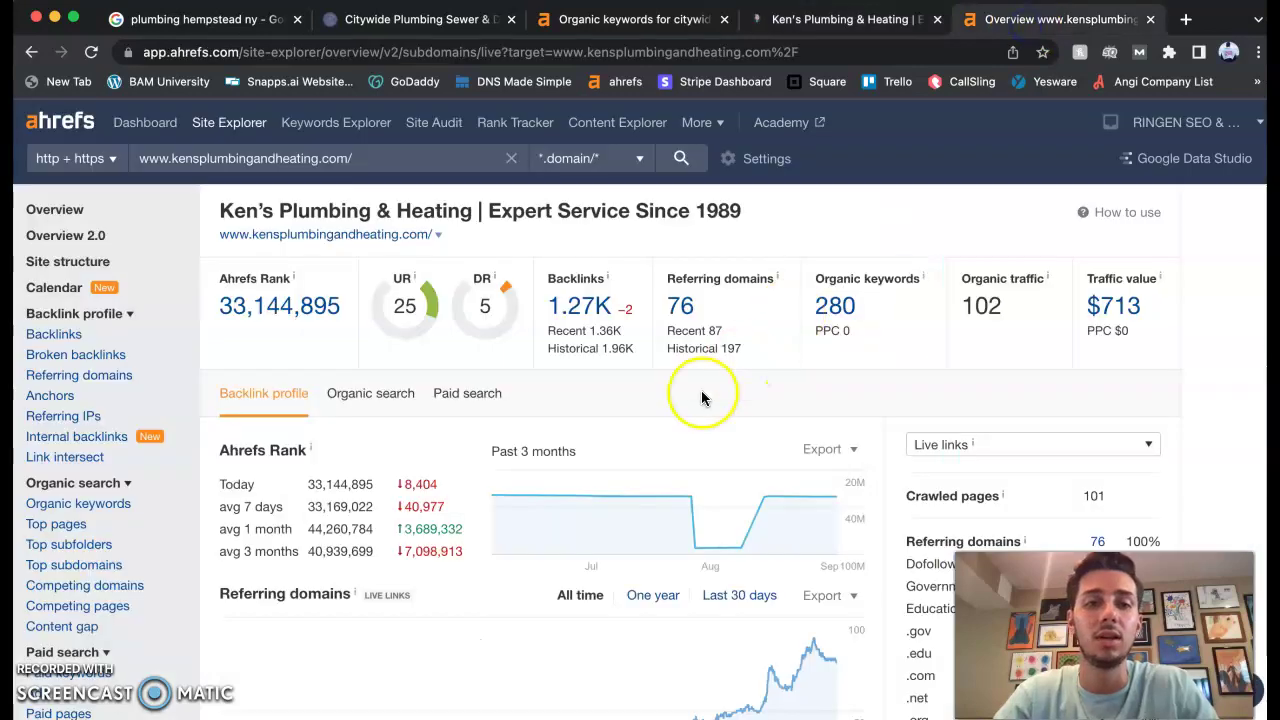
click(688, 312)
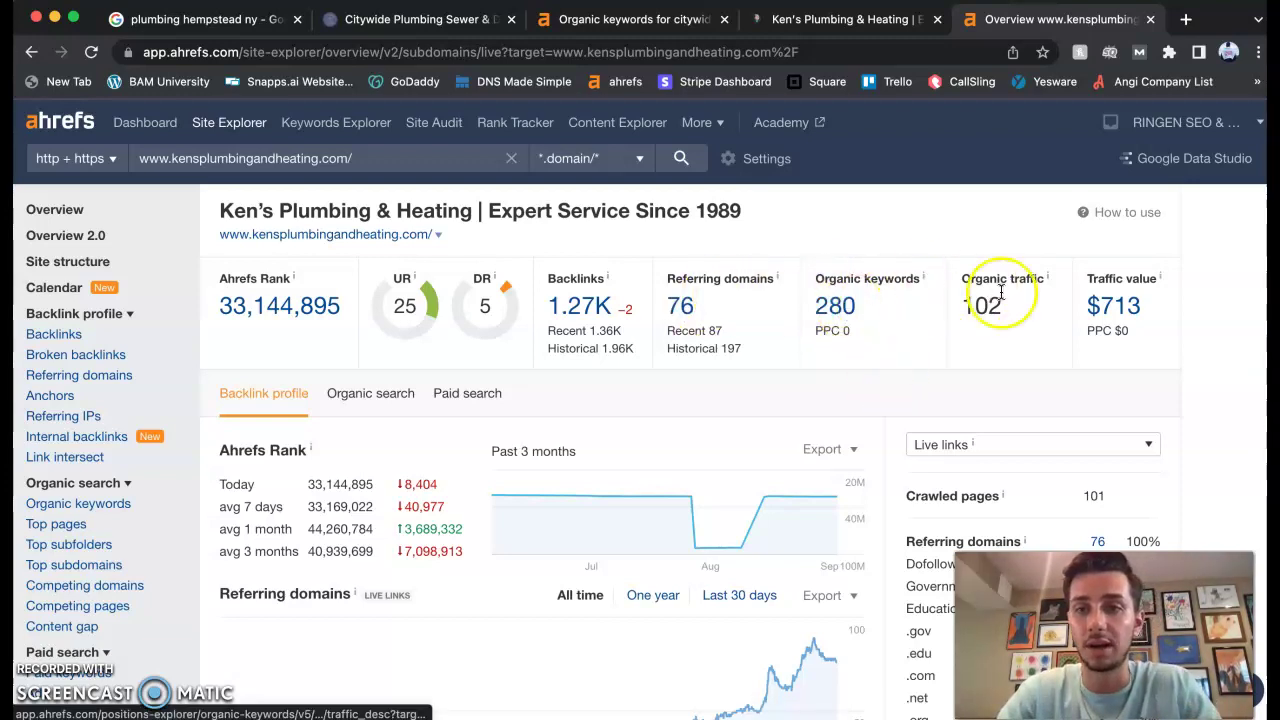
scroll(1140, 334, down, 1)
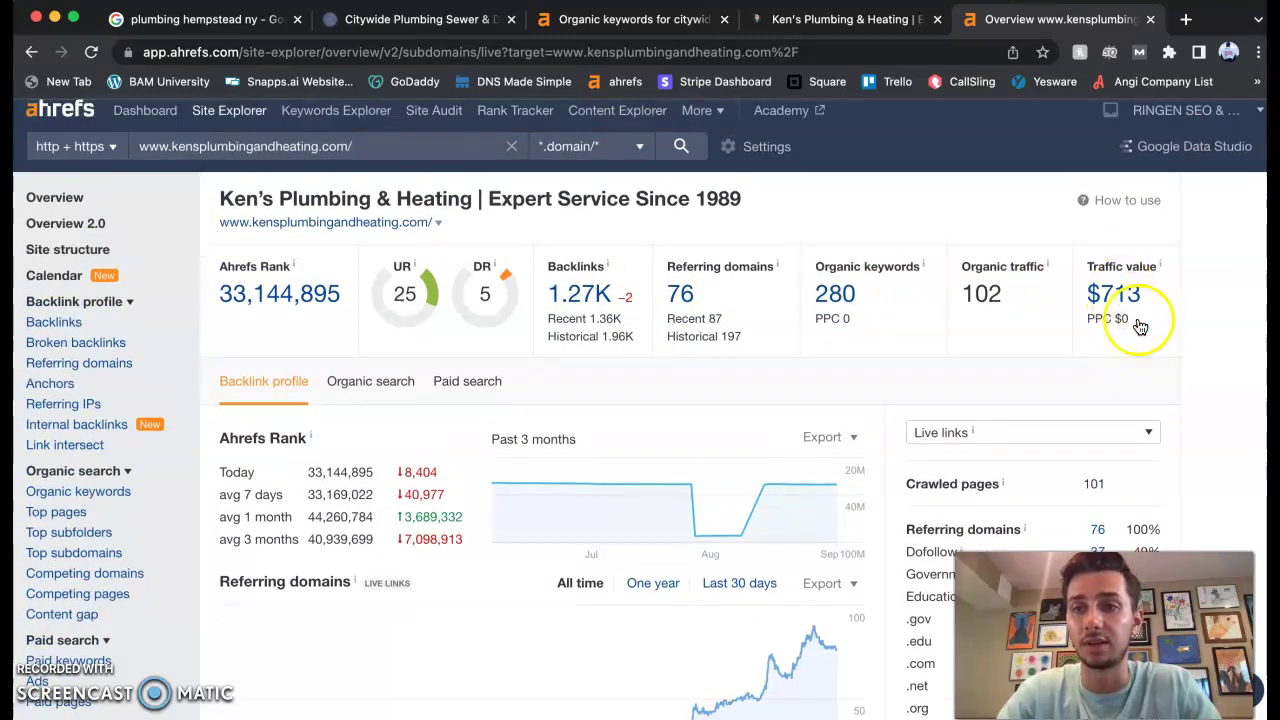
Open the organic keywords report for kensplumbingandheating.com and review the listed keywords with their volume, difficulty, traffic and position.
click(835, 293)
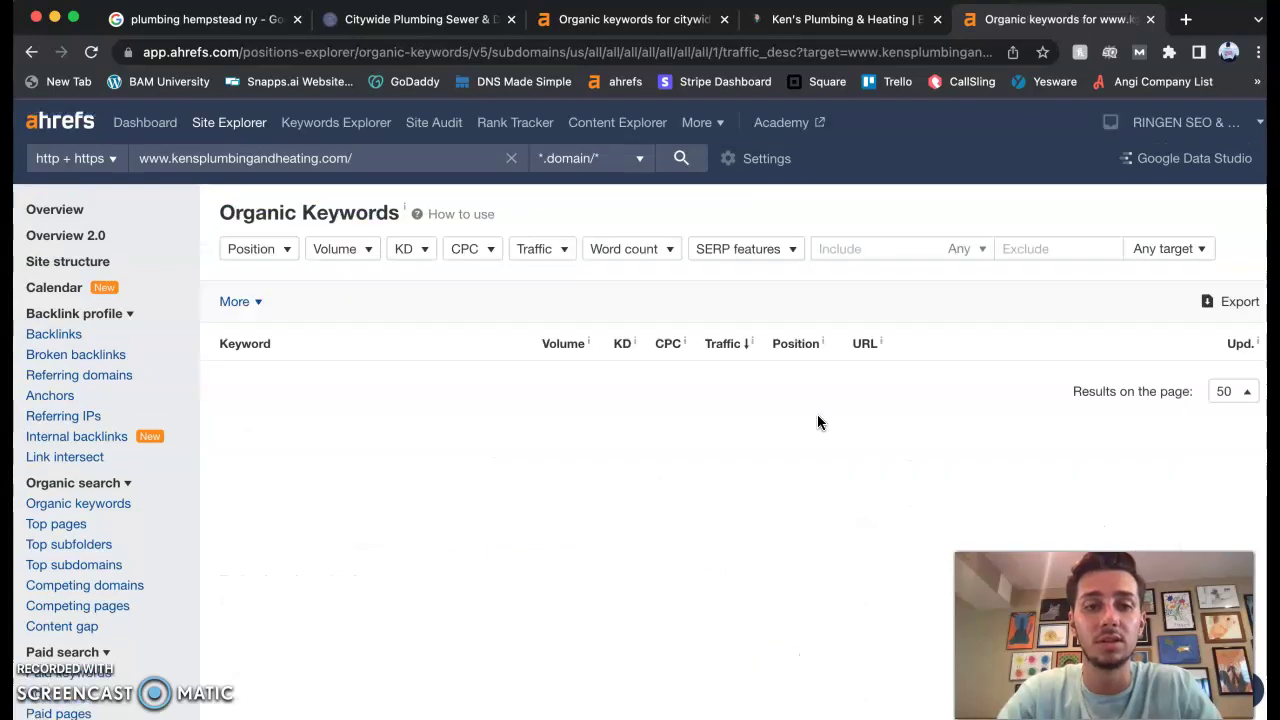
scroll(600, 540, down, 1)
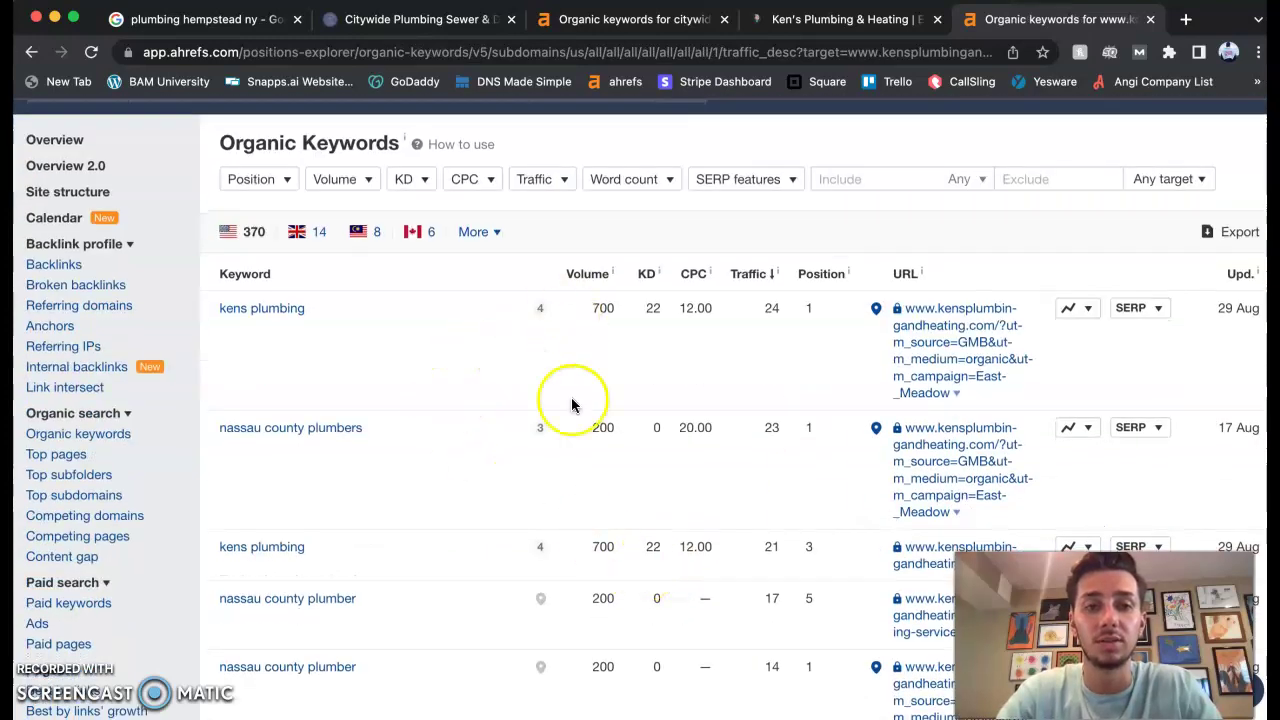
scroll(571, 430, down, 3)
scroll(441, 506, down, 3)
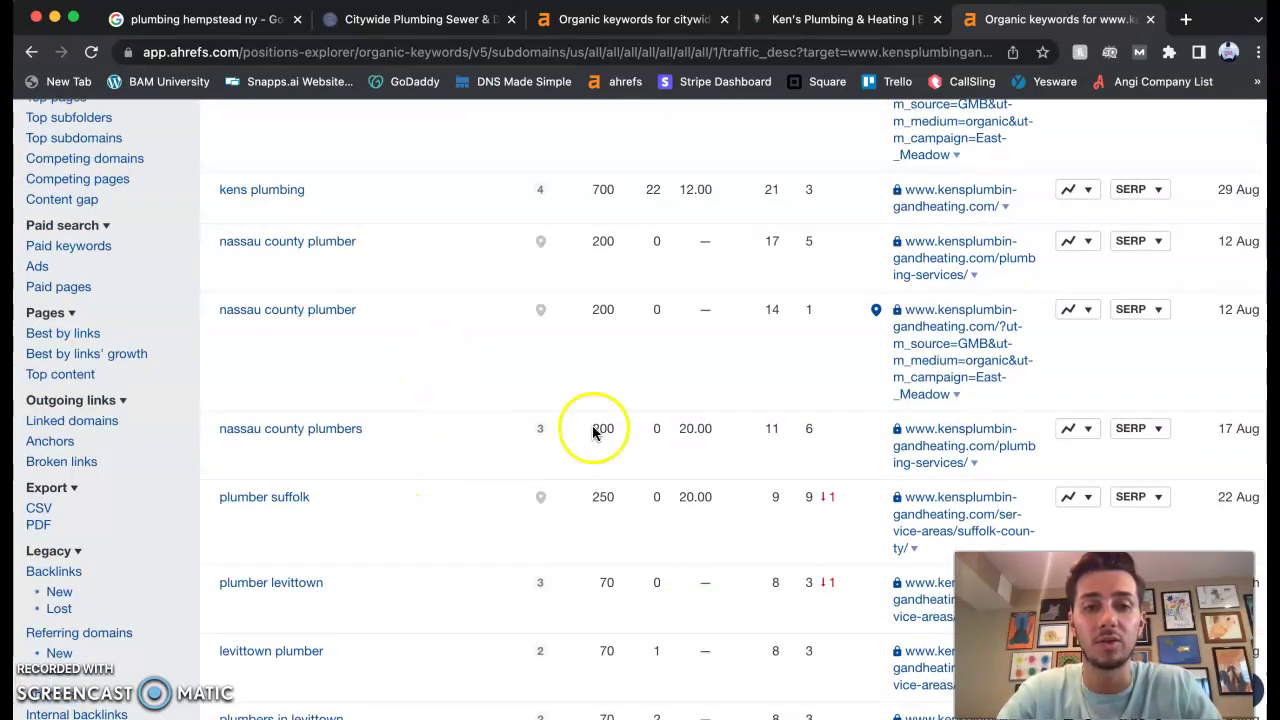